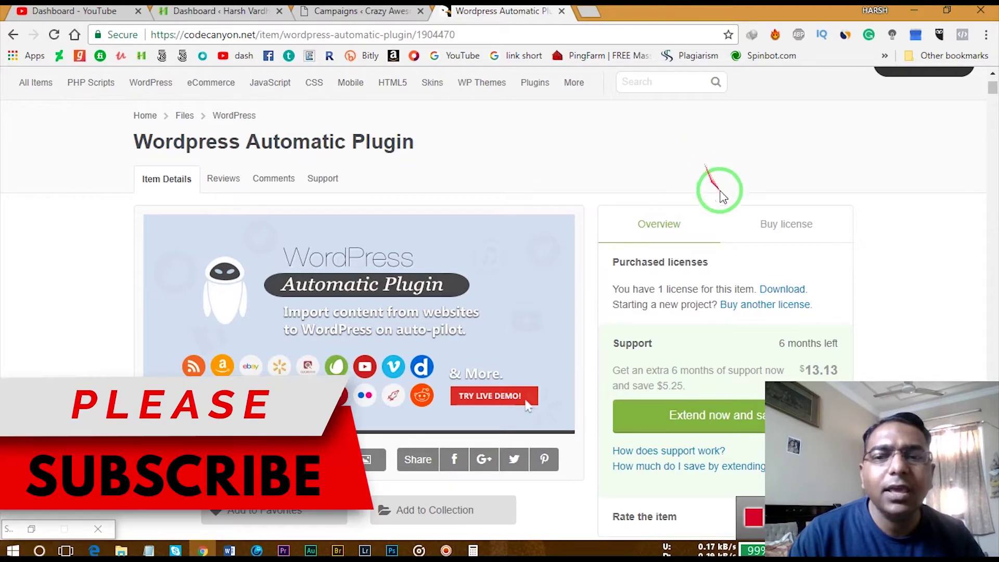
# - Show the Wordpress Automatic Plugin's license purchase options and examine the Regular License price
pyautogui.scroll(-1, 718, 189)
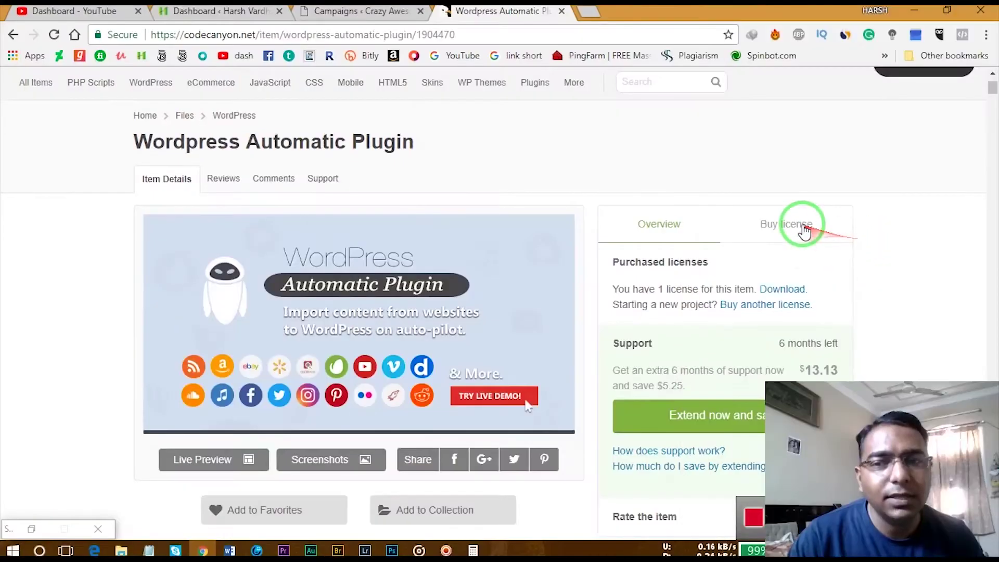
pyautogui.click(798, 223)
pyautogui.scroll(-1, 884, 247)
pyautogui.scroll(1, 877, 250)
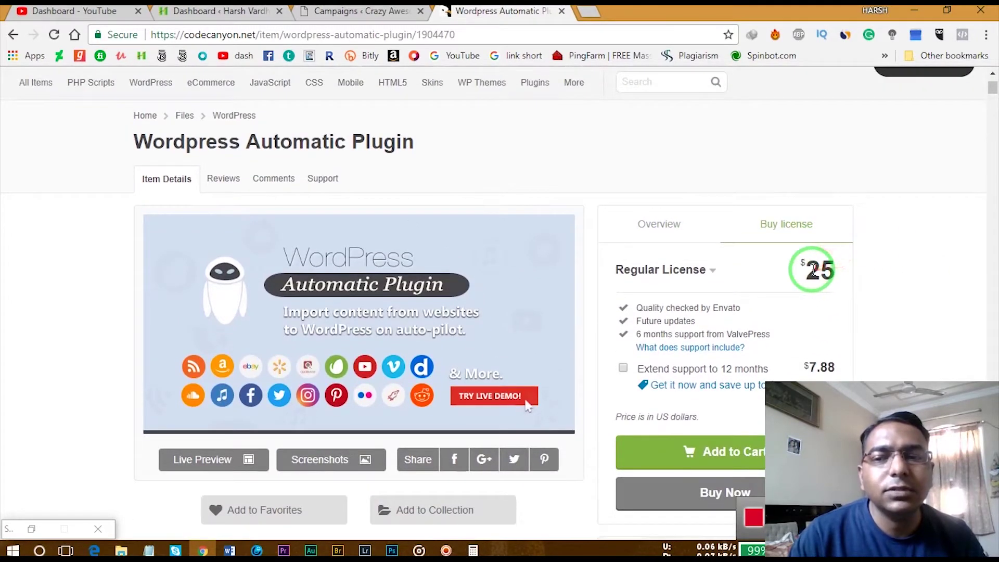
pyautogui.moveTo(811, 270); pyautogui.dragTo(860, 270)
pyautogui.click(896, 272)
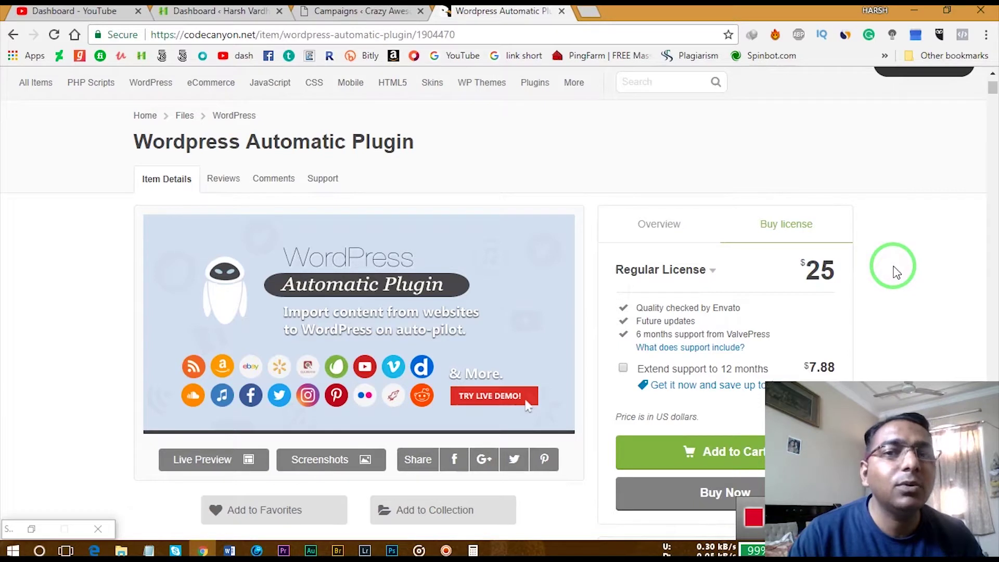
pyautogui.click(924, 343)
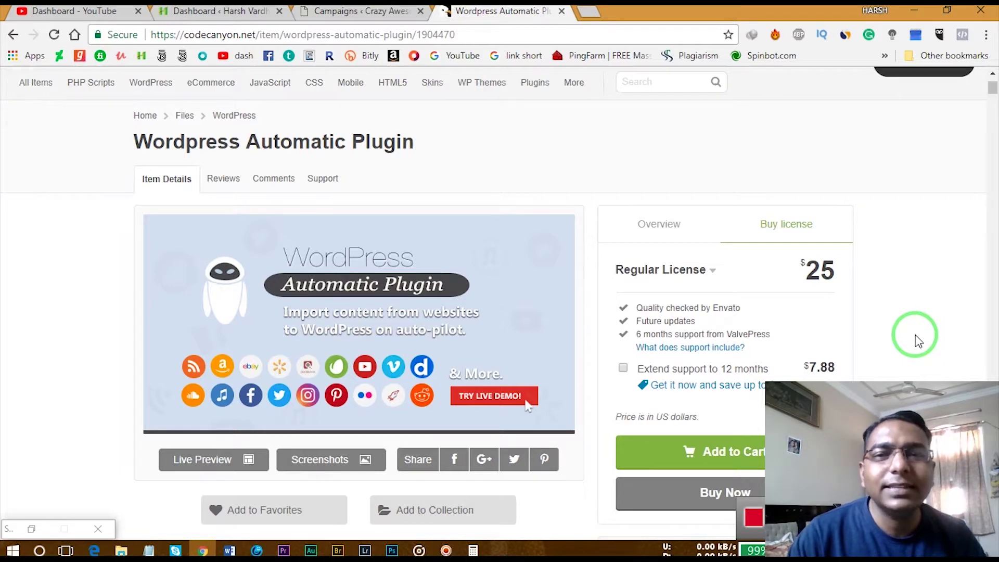
pyautogui.scroll(2, 917, 339)
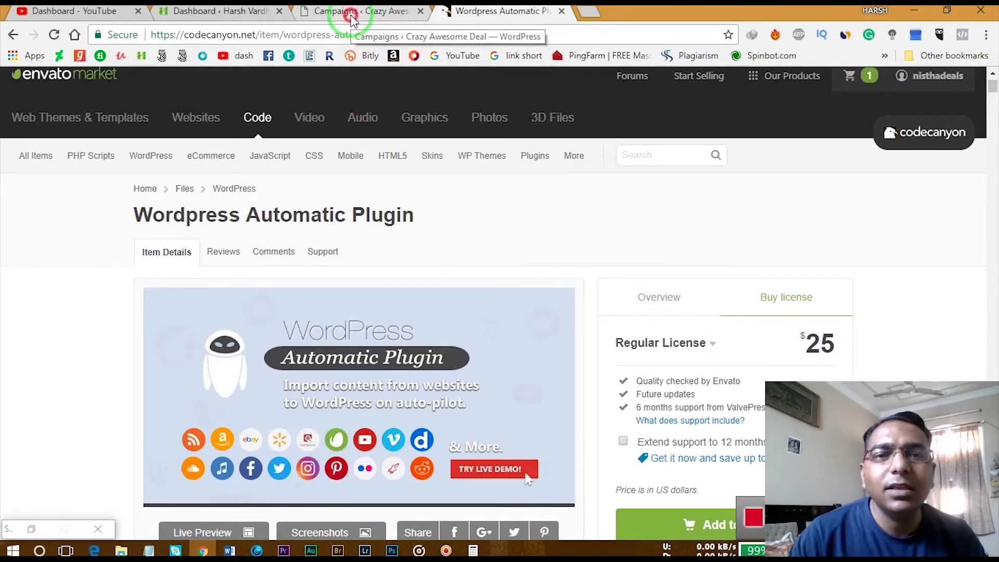
# - Switch to the WordPress Campaigns page and open the page for adding new plugins in a separate browser tab
pyautogui.click(359, 20)
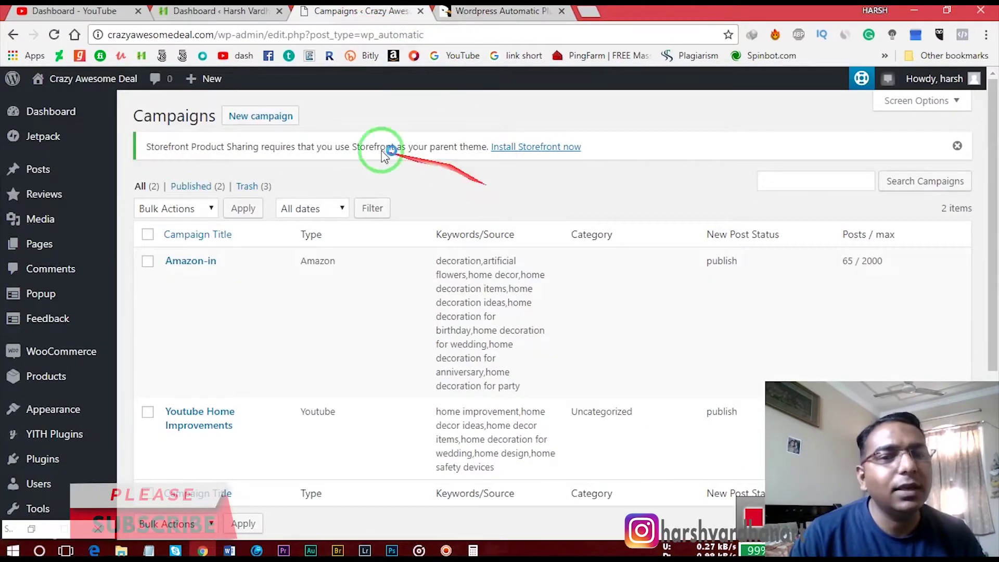
pyautogui.scroll(-3, 65, 421)
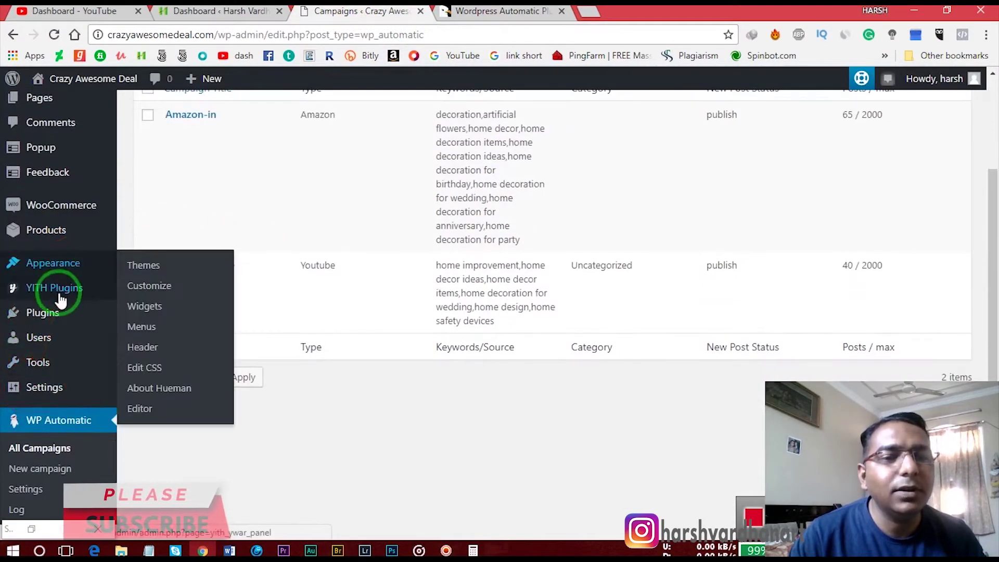
pyautogui.moveTo(45, 312)
pyautogui.rightClick(151, 336)
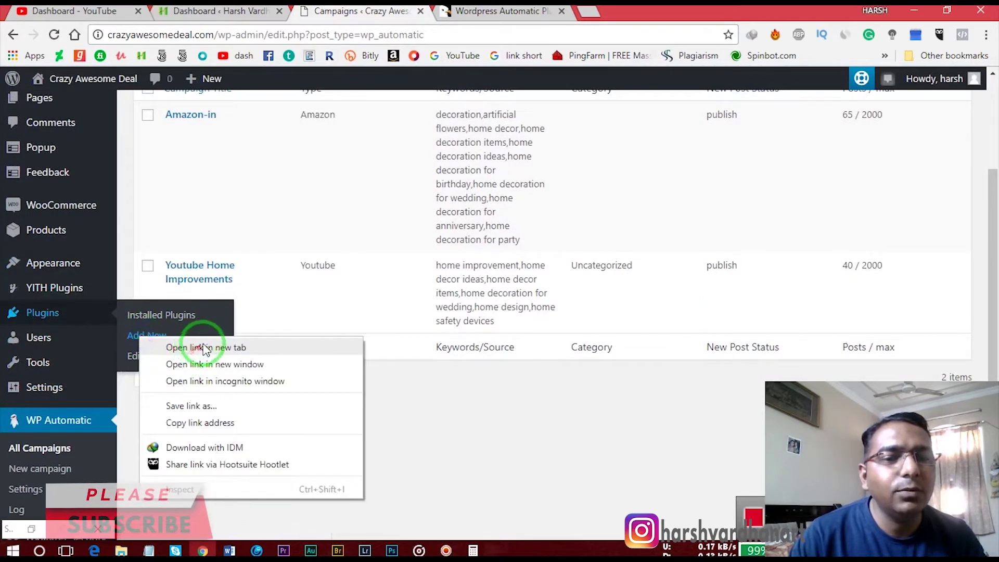
pyautogui.click(199, 346)
pyautogui.click(485, 21)
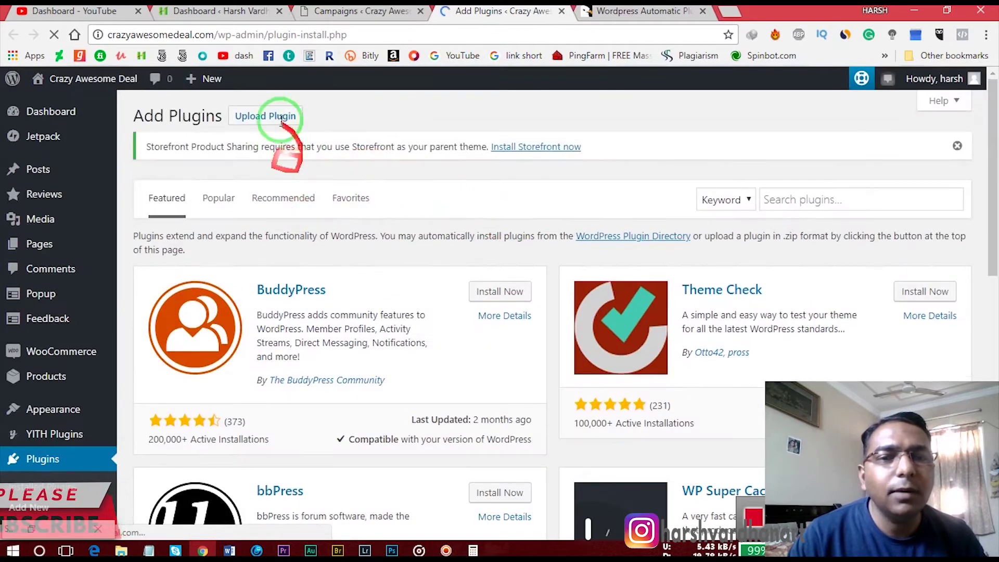
# - Show the plugin upload form and bring up its file chooser, dismissing it without choosing a file
pyautogui.click(266, 116)
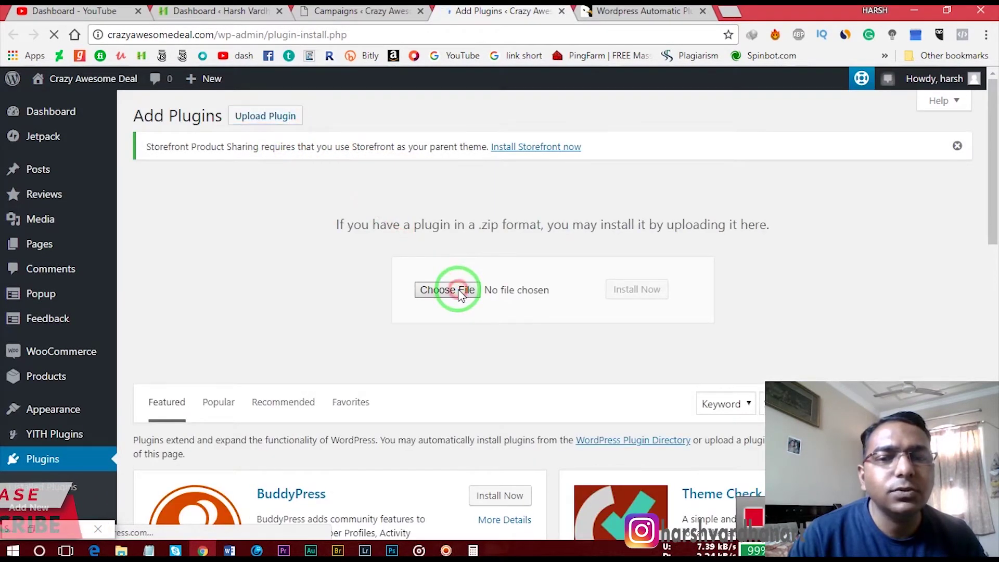
pyautogui.click(460, 294)
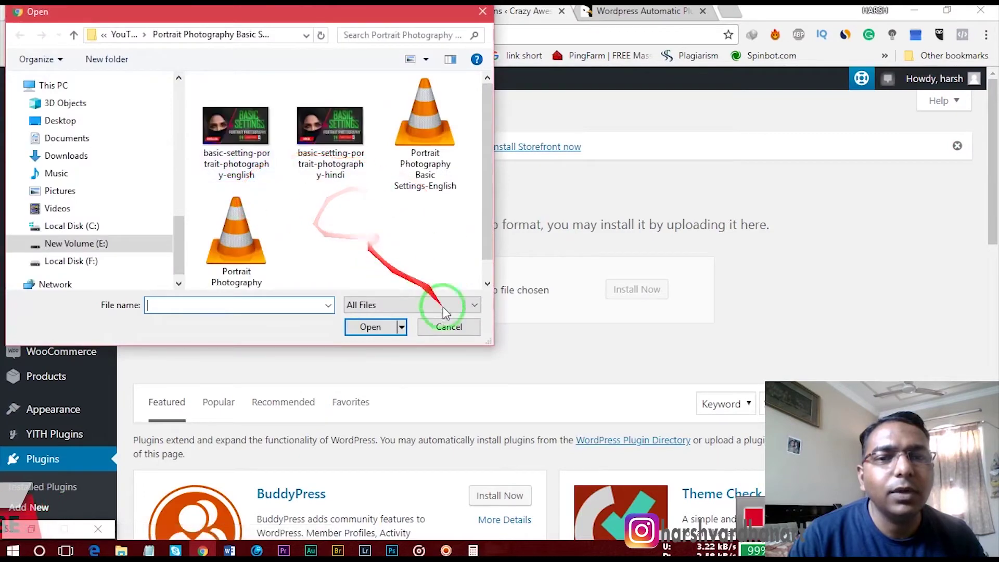
pyautogui.click(448, 327)
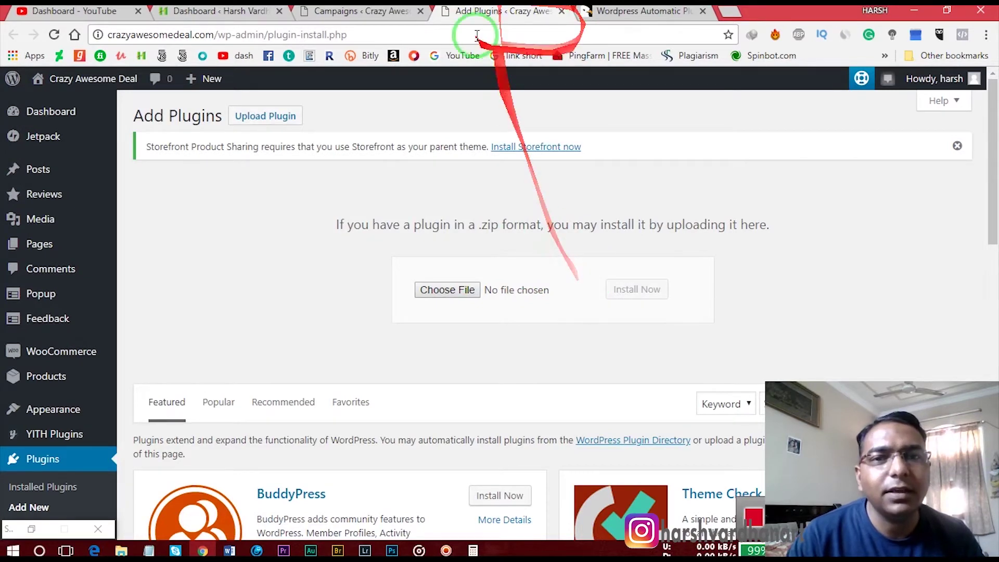
pyautogui.scroll(-10, 16, 374)
pyautogui.scroll(-1, 21, 364)
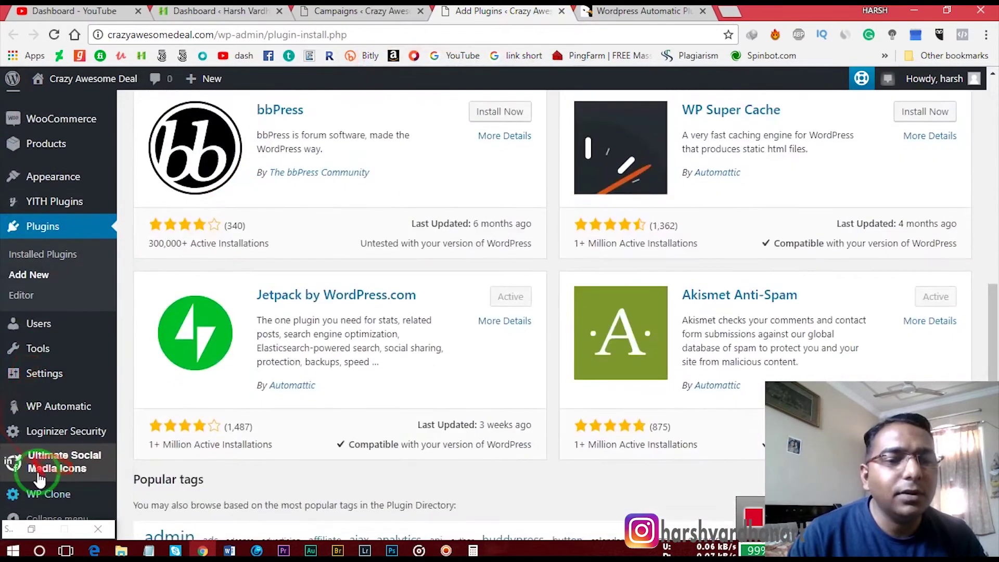
pyautogui.moveTo(46, 415)
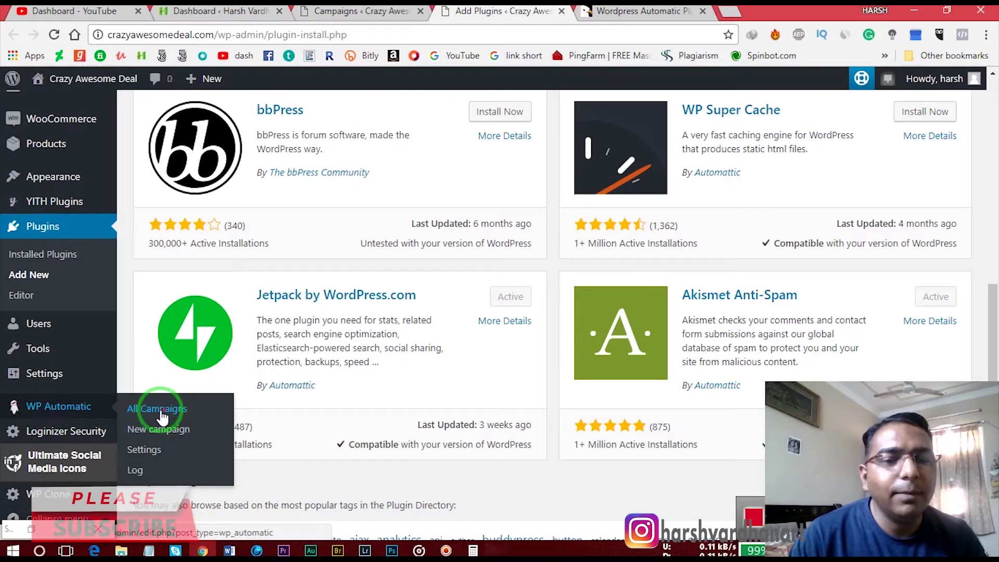
pyautogui.click(167, 430)
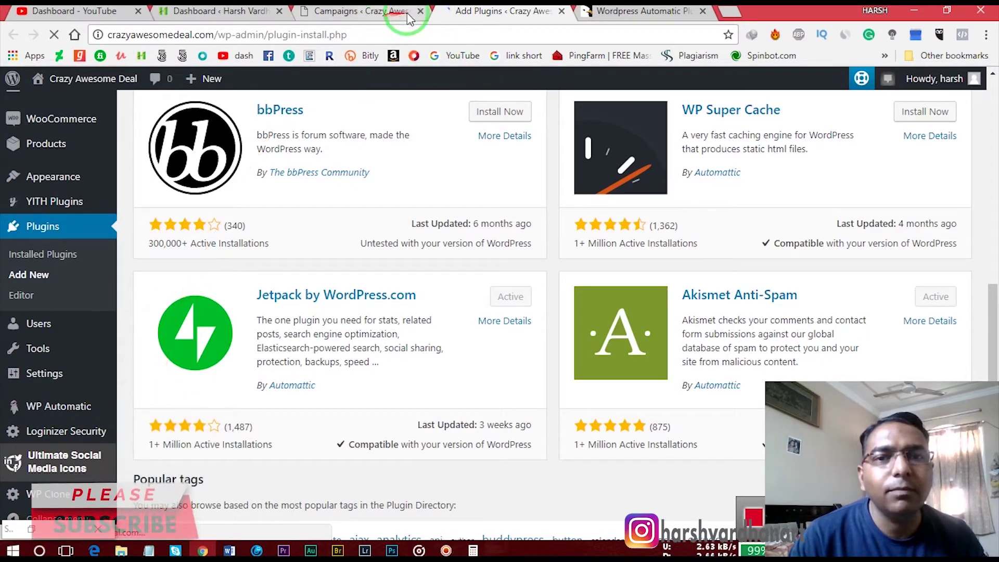
pyautogui.click(562, 11)
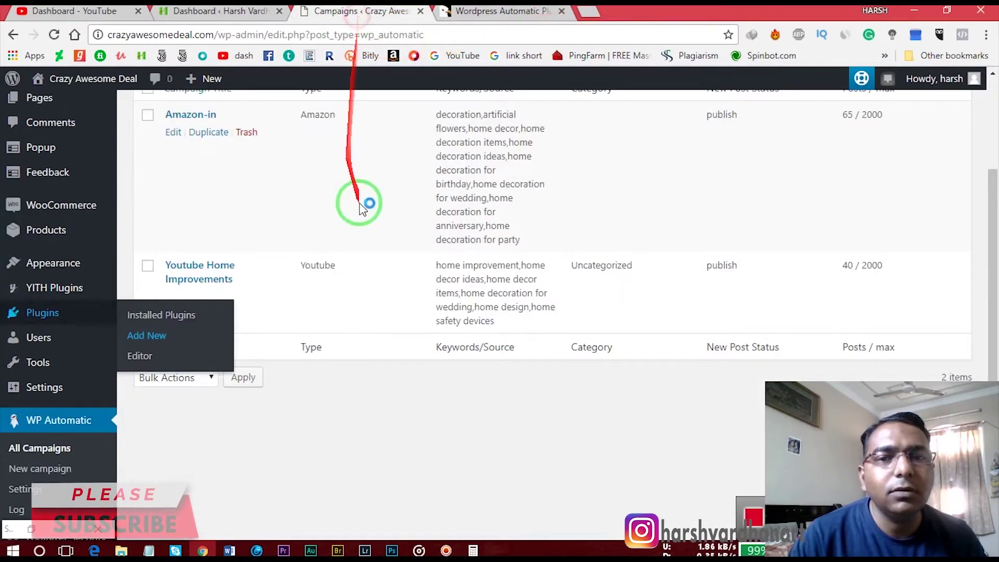
# - Create a new campaign from the Campaigns page and title it "Amazon Trail Youtube"
pyautogui.scroll(3, 368, 201)
pyautogui.scroll(-1, 240, 354)
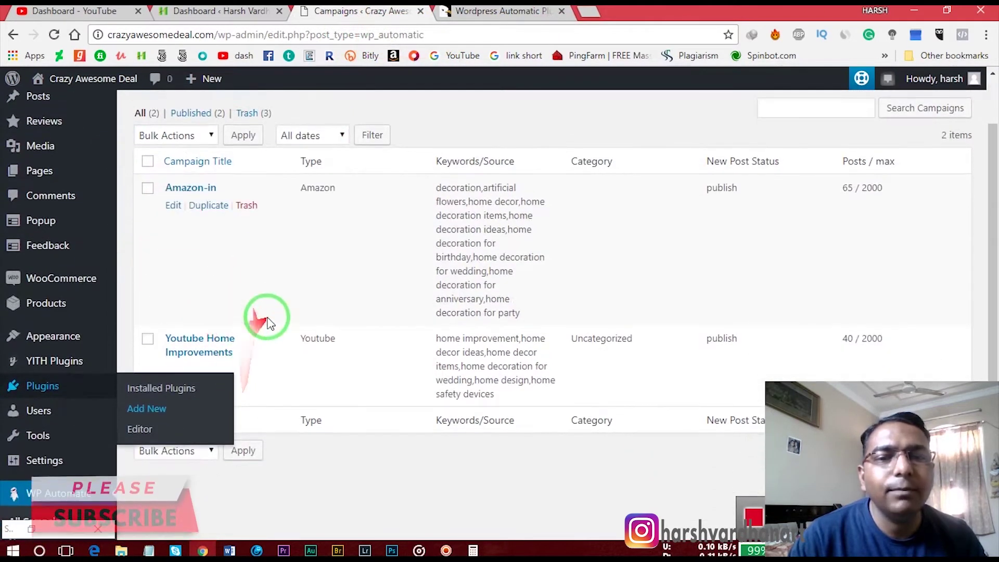
pyautogui.scroll(2, 270, 323)
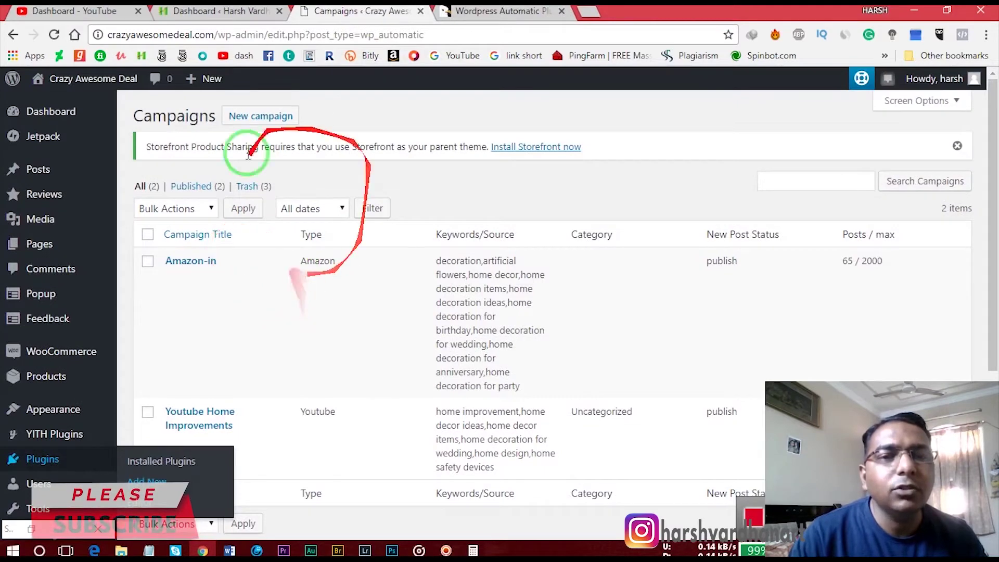
pyautogui.click(270, 124)
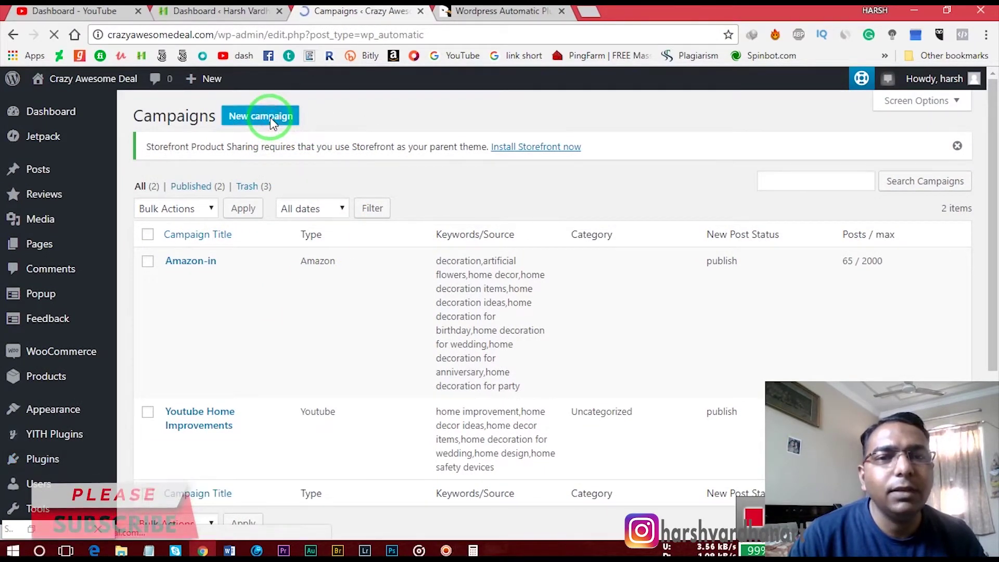
pyautogui.click(215, 183)
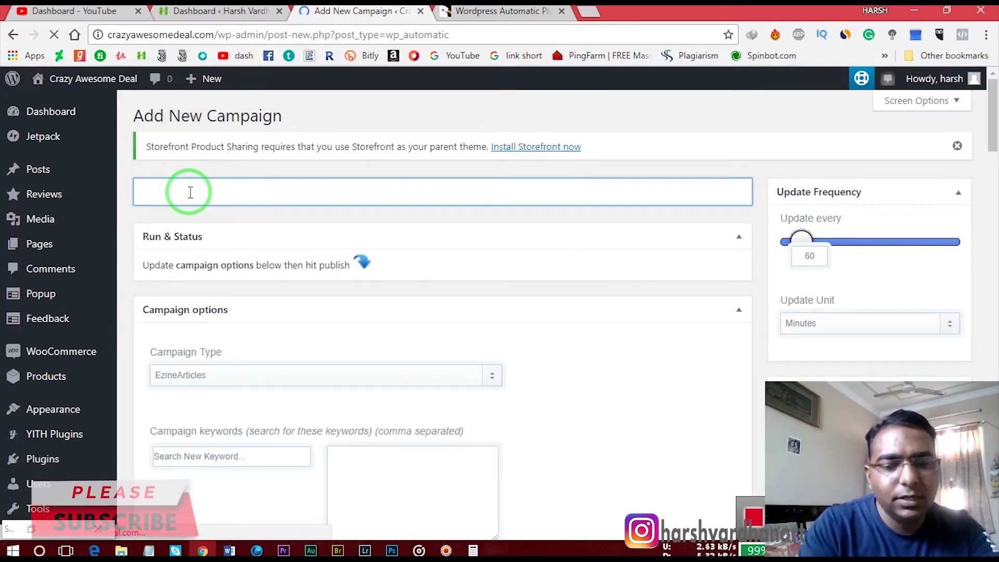
pyautogui.write('A')
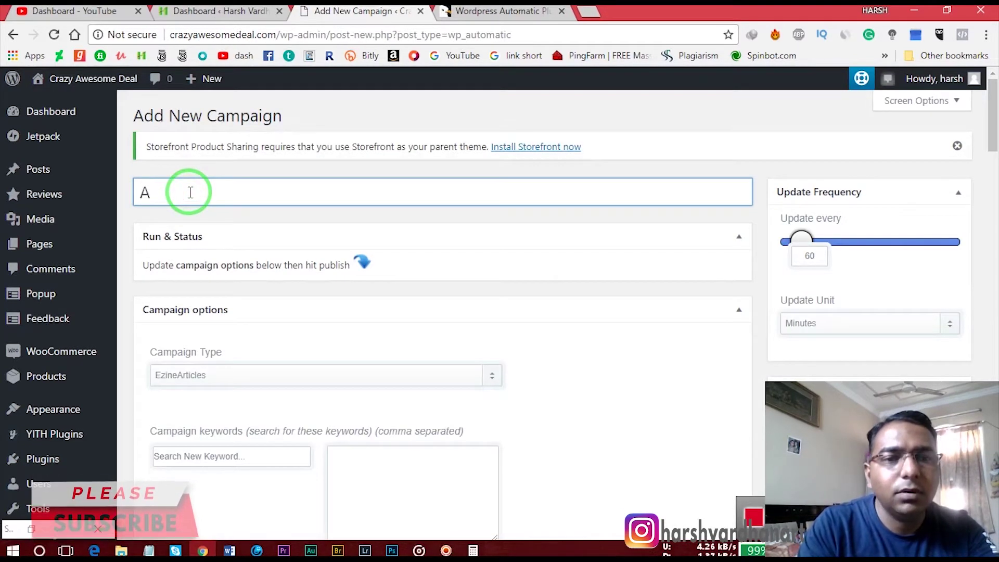
pyautogui.write('mazon Trail Youtube')
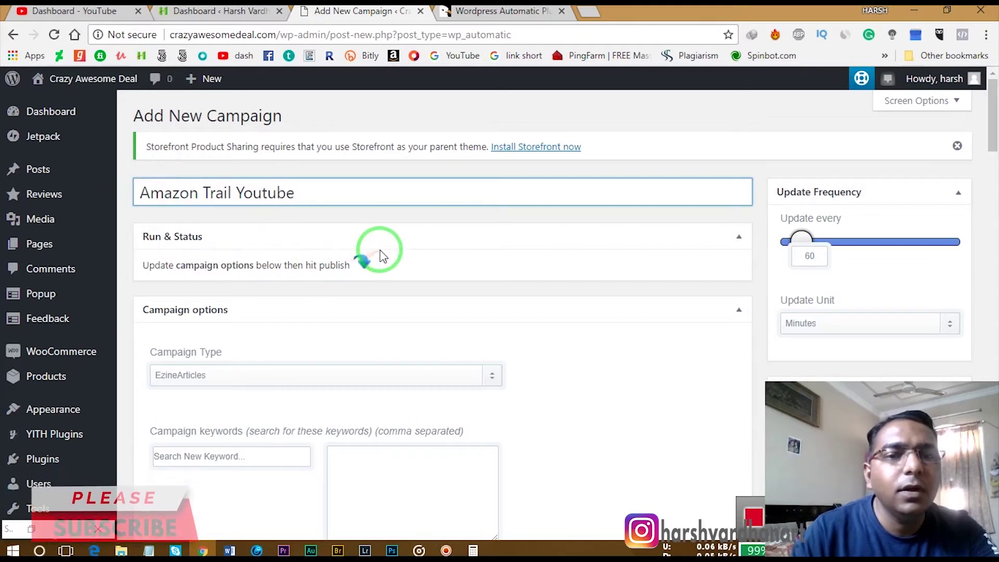
# - Set the campaign type to Amazon in the campaign options
pyautogui.scroll(-1, 353, 239)
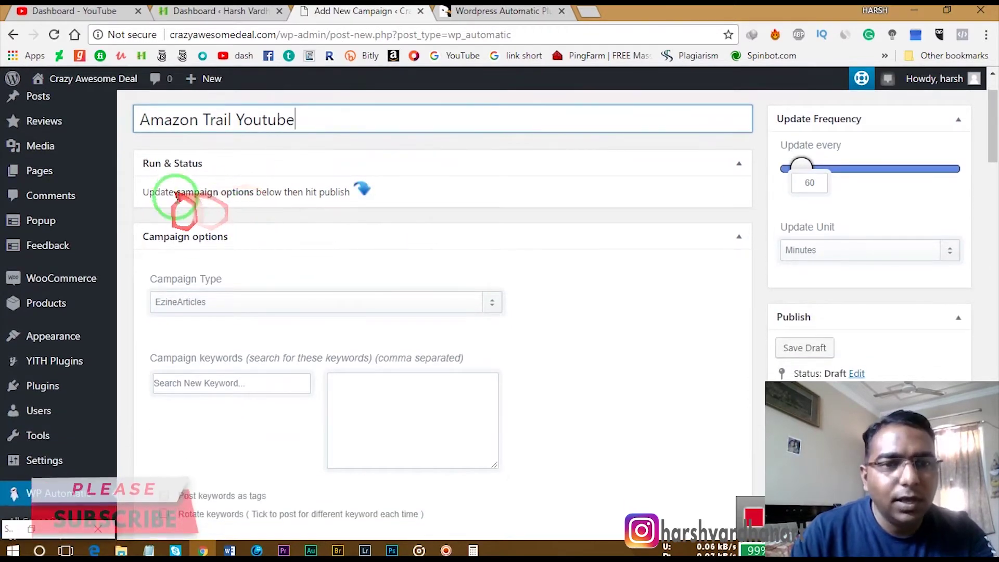
pyautogui.scroll(-1, 224, 242)
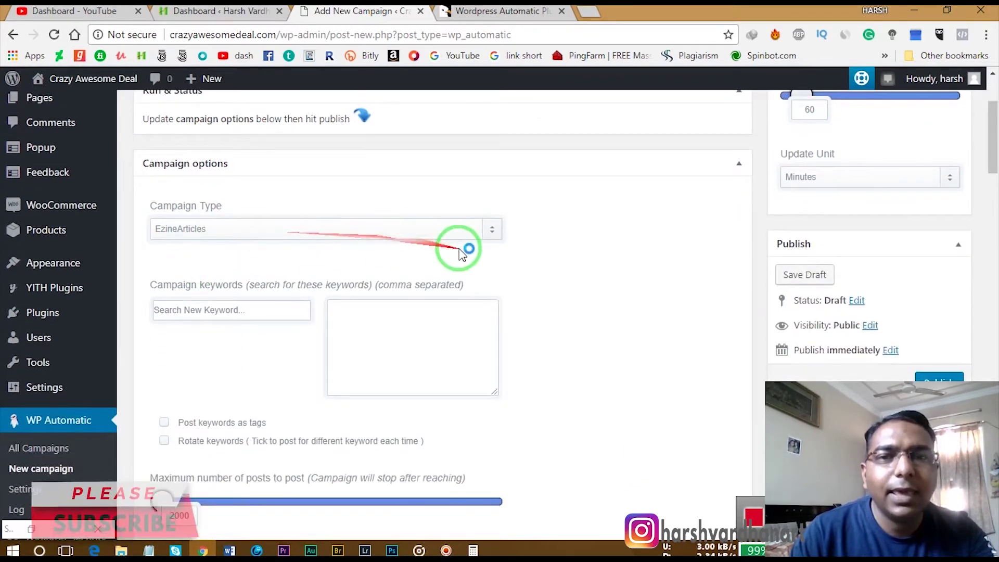
pyautogui.click(490, 234)
pyautogui.click(246, 274)
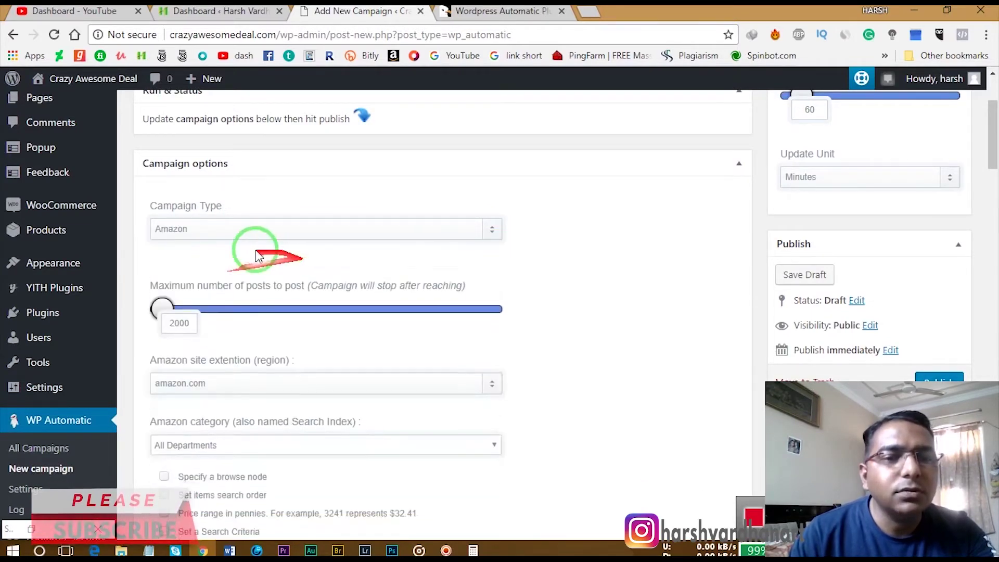
# - Add "flowers" and "decorative mirrors" to the campaign keywords from the keyword search suggestions
pyautogui.scroll(-2, 593, 279)
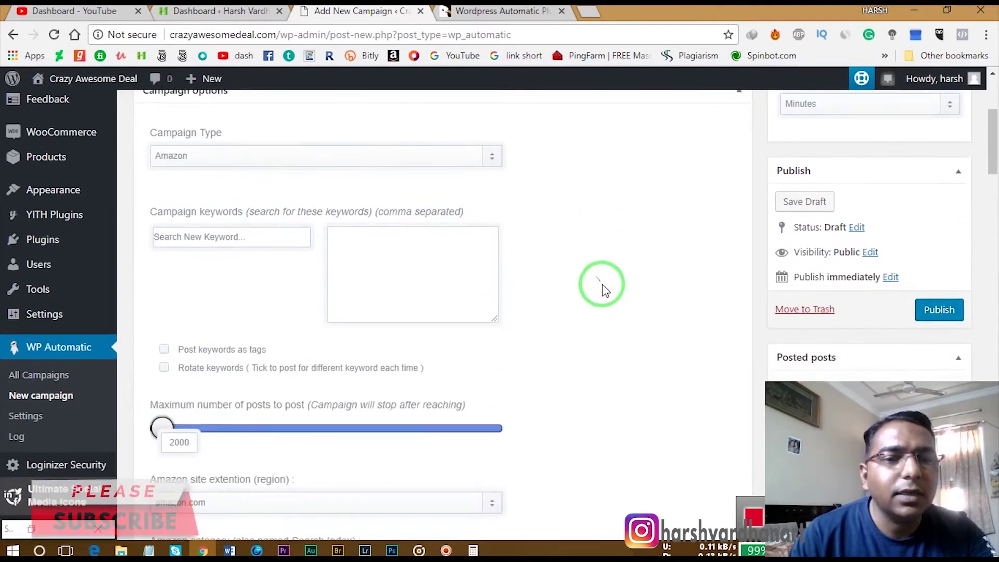
pyautogui.click(250, 238)
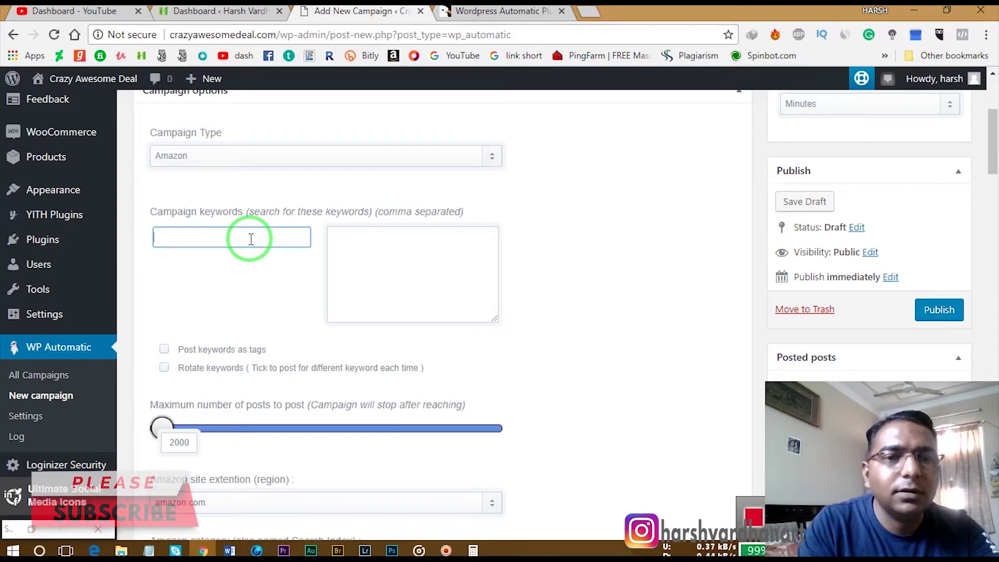
pyautogui.write('flowers')
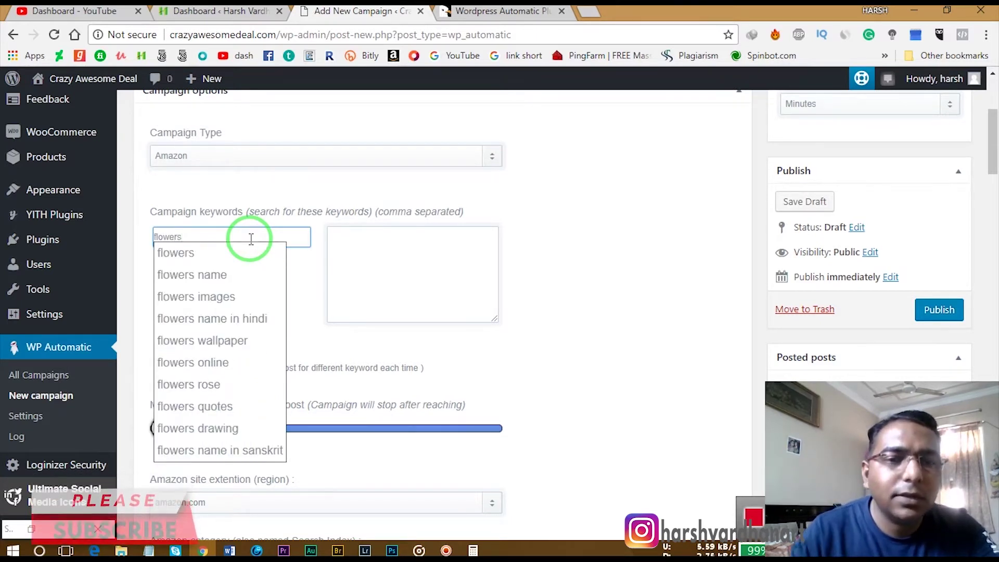
pyautogui.click(190, 253)
pyautogui.click(229, 241)
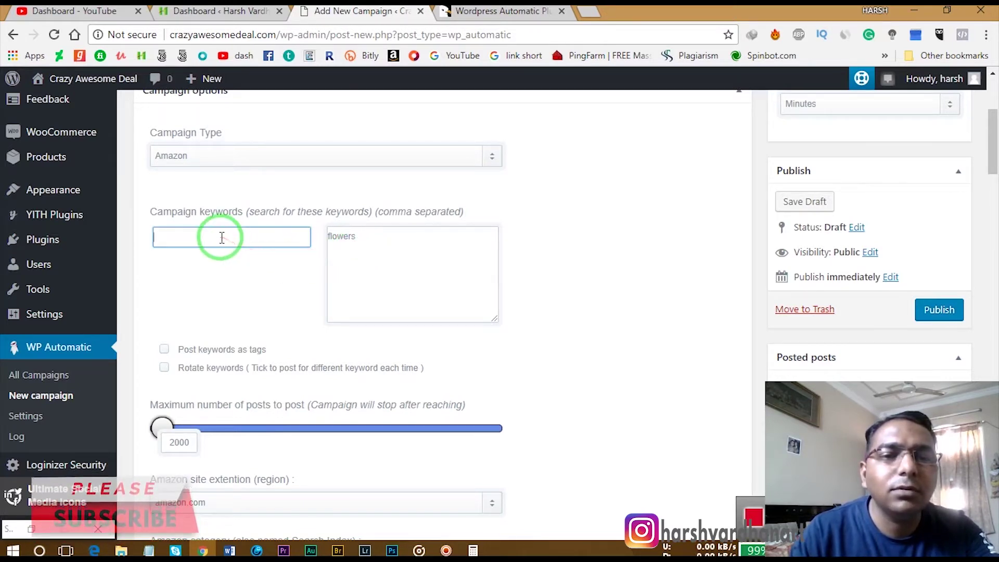
pyautogui.write('sdf')
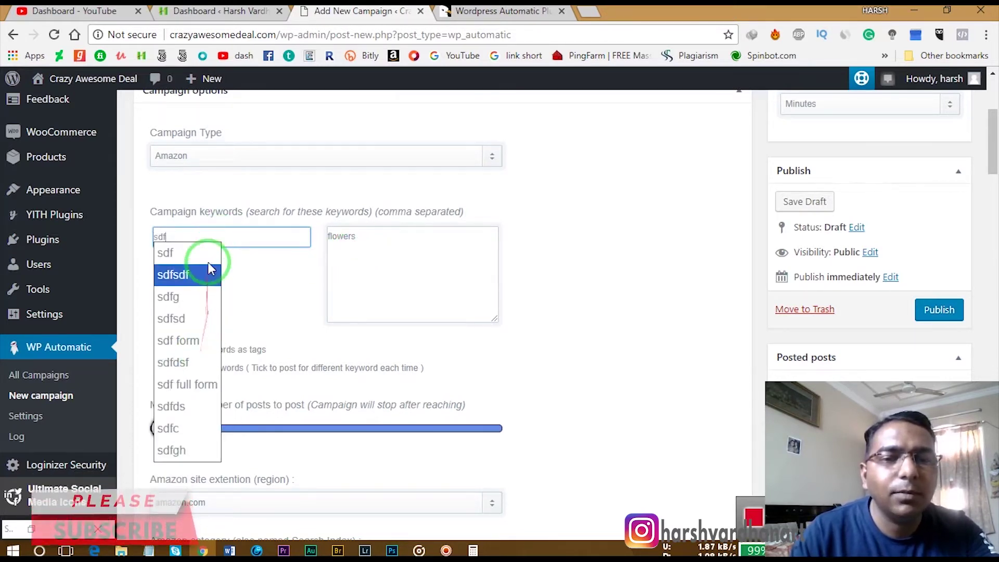
pyautogui.moveTo(189, 240); pyautogui.dragTo(134, 243)
pyautogui.write('de')
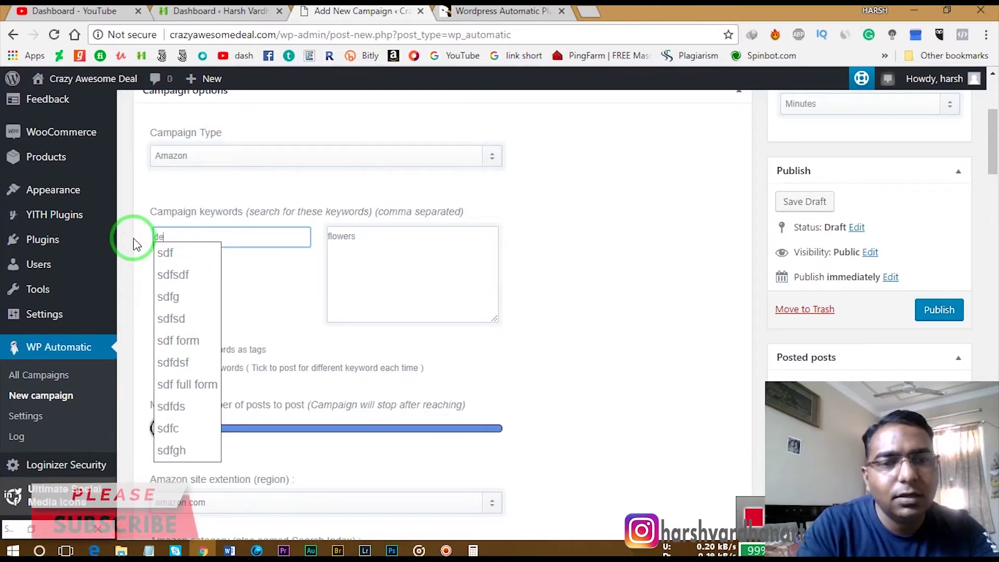
pyautogui.write('corati')
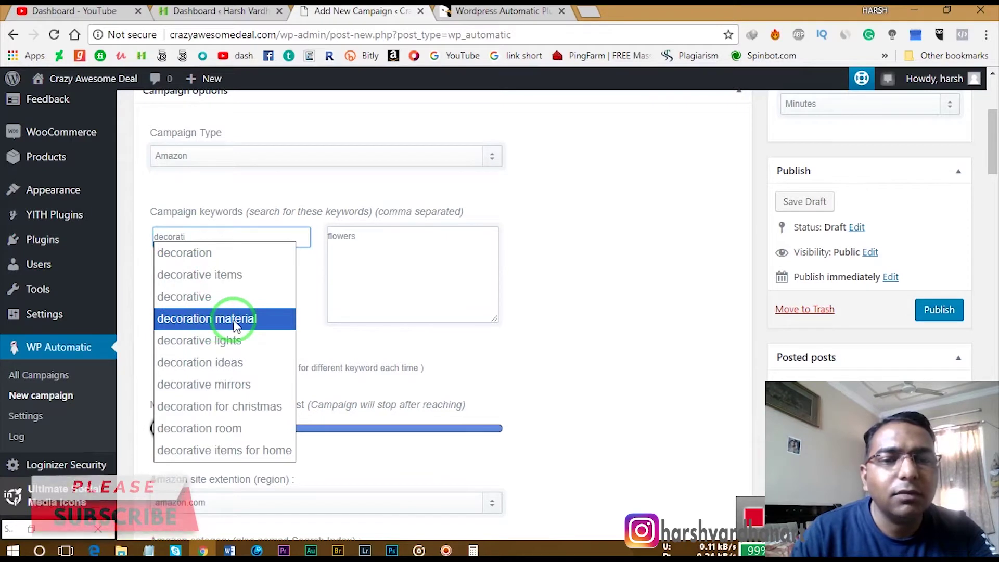
pyautogui.click(236, 385)
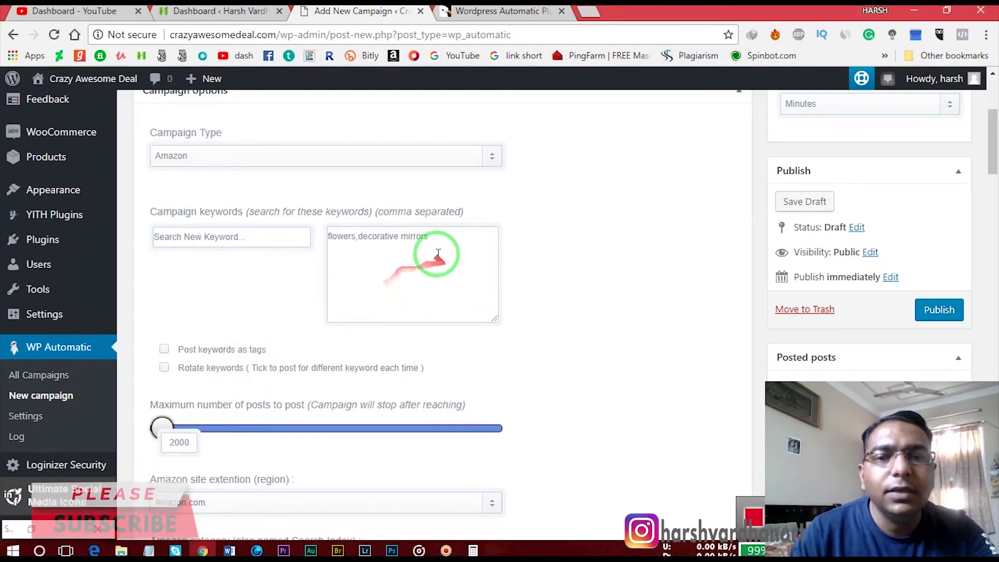
# - Enable posting the campaign keywords as tags
pyautogui.scroll(-3, 424, 329)
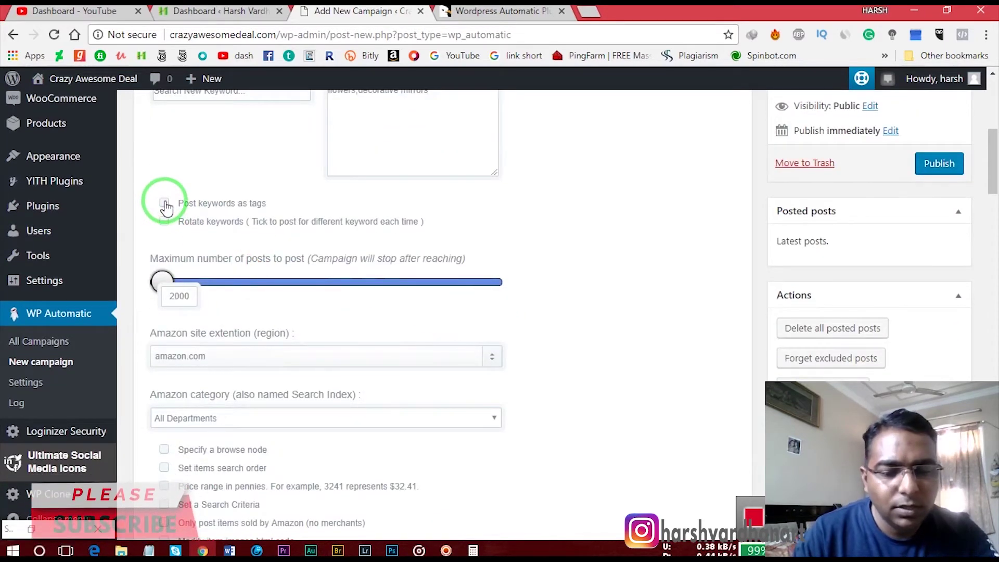
pyautogui.click(165, 204)
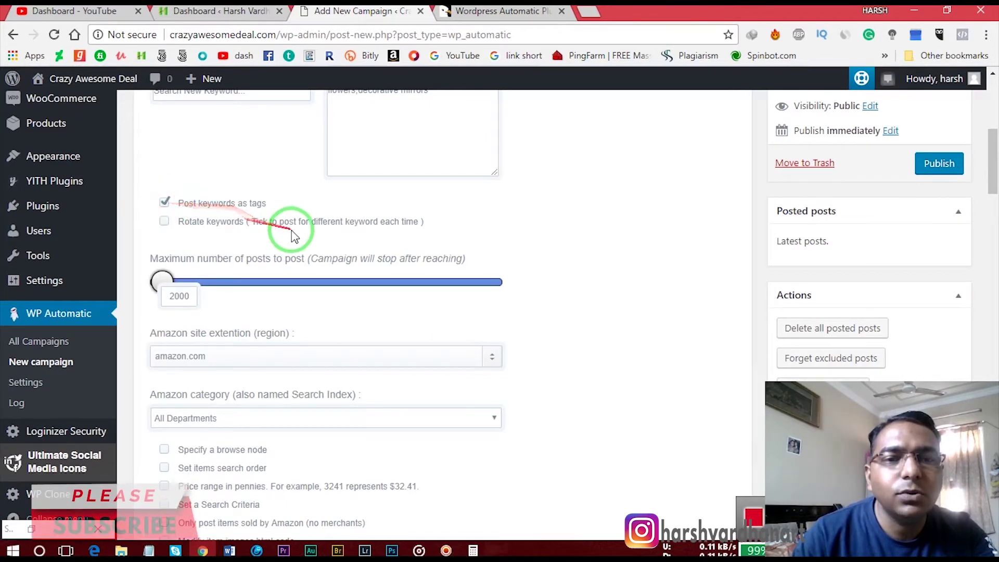
# - Enable rotating the campaign keywords so each post uses a different keyword
pyautogui.scroll(2, 300, 291)
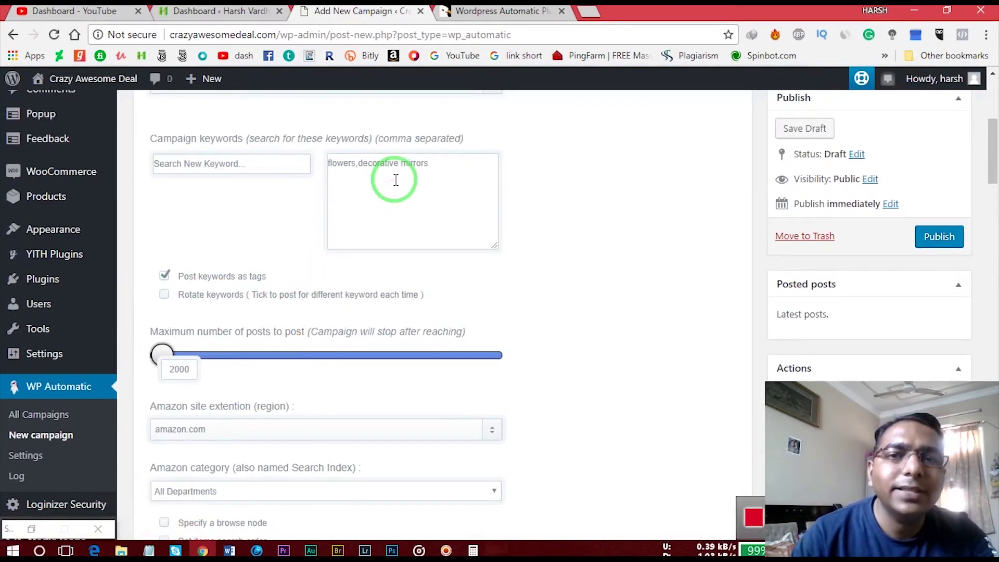
pyautogui.scroll(-2, 209, 276)
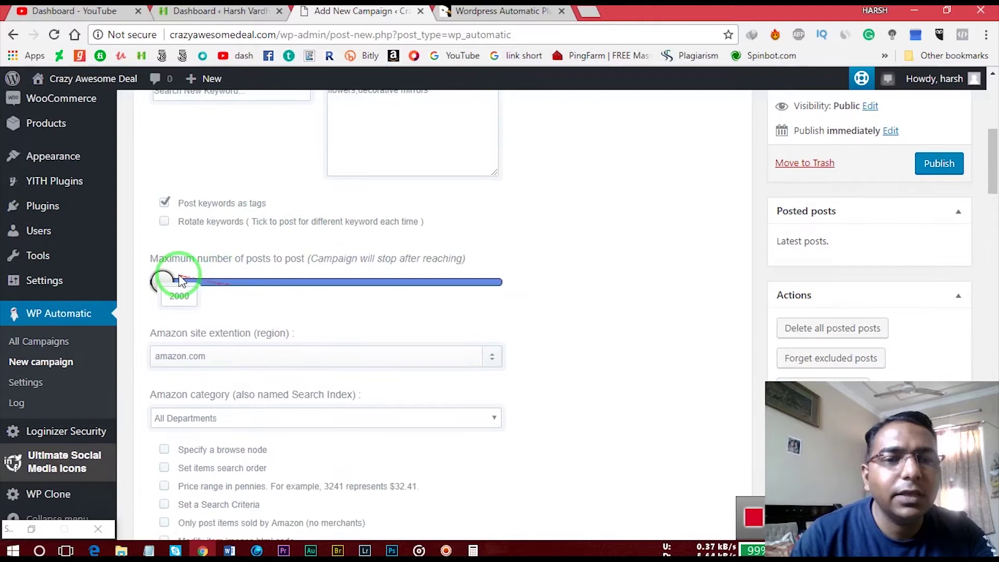
pyautogui.click(164, 222)
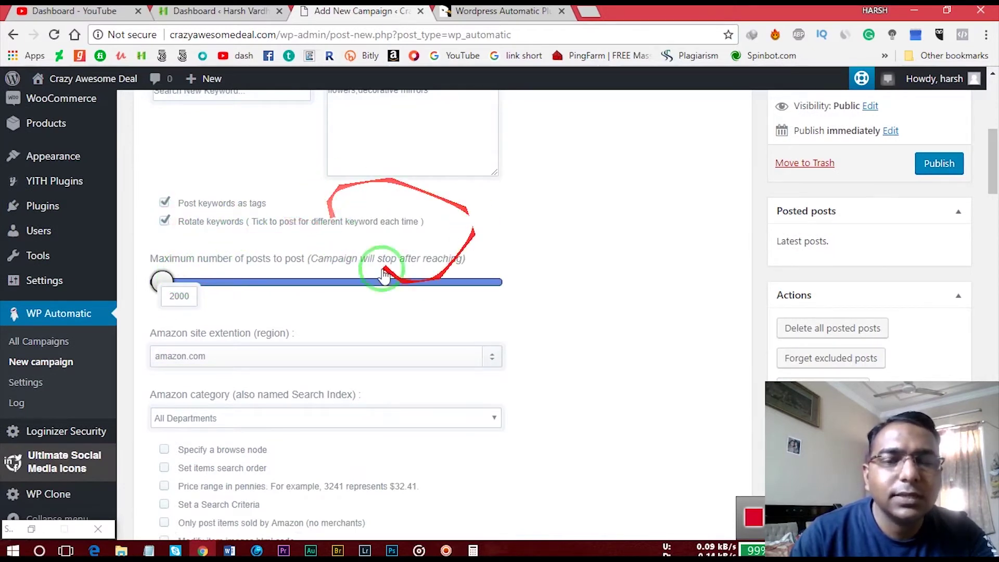
# - Set the campaign's maximum number of posts to 2
pyautogui.scroll(-2, 379, 308)
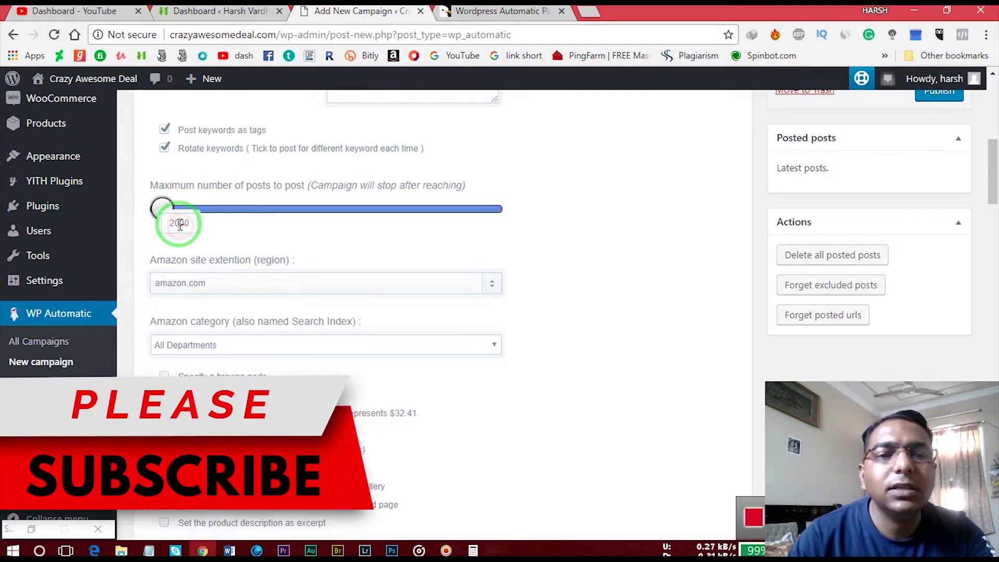
pyautogui.moveTo(180, 224); pyautogui.dragTo(189, 226)
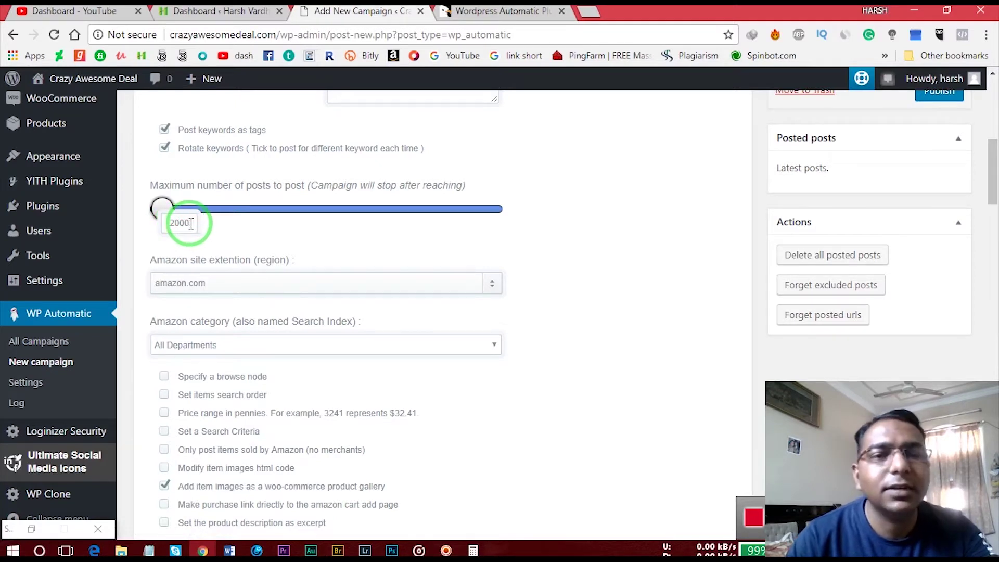
pyautogui.moveTo(196, 223); pyautogui.dragTo(500, 235)
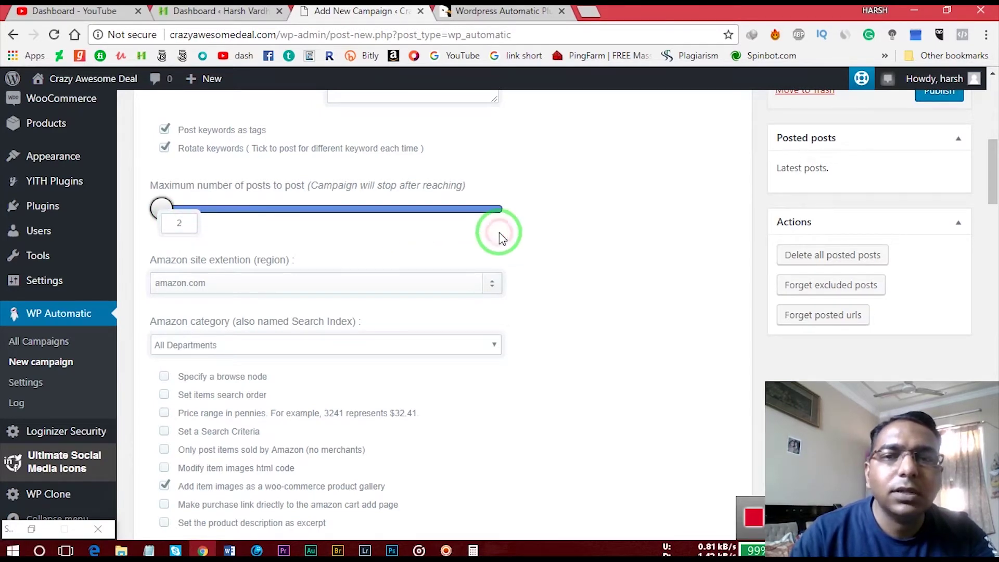
# - Set the Amazon site region to amazon.in
pyautogui.scroll(-3, 364, 239)
pyautogui.scroll(2, 307, 216)
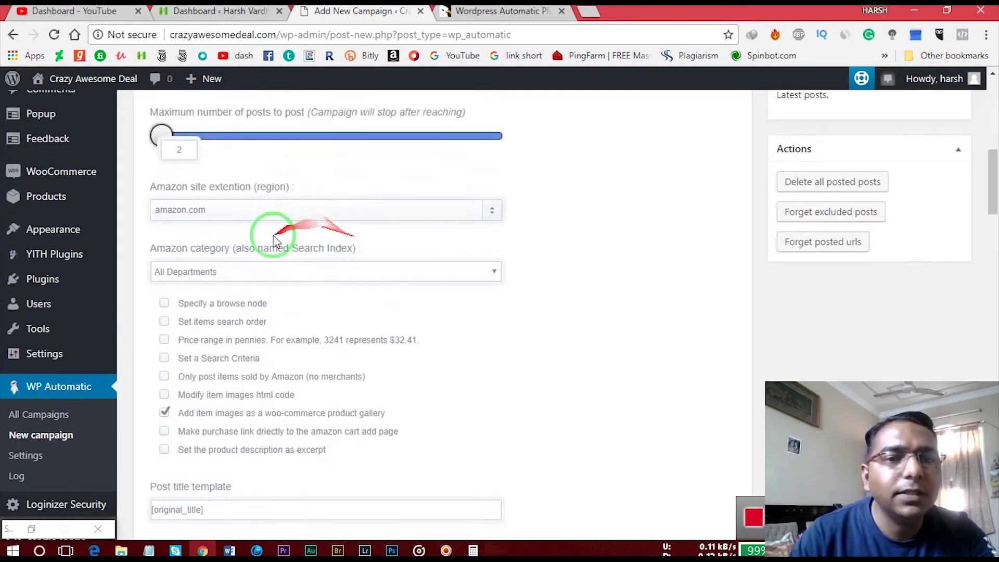
pyautogui.click(494, 213)
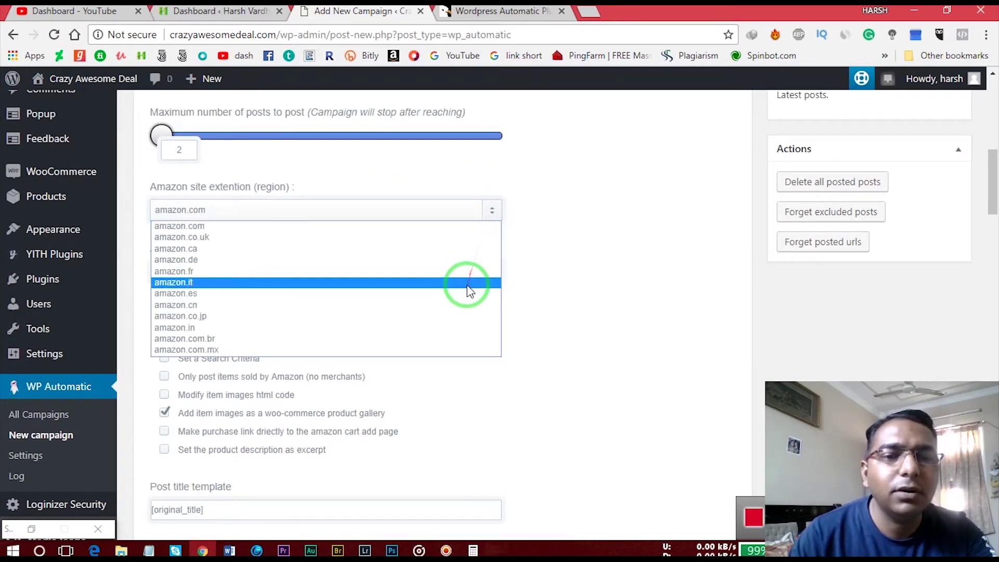
pyautogui.click(464, 328)
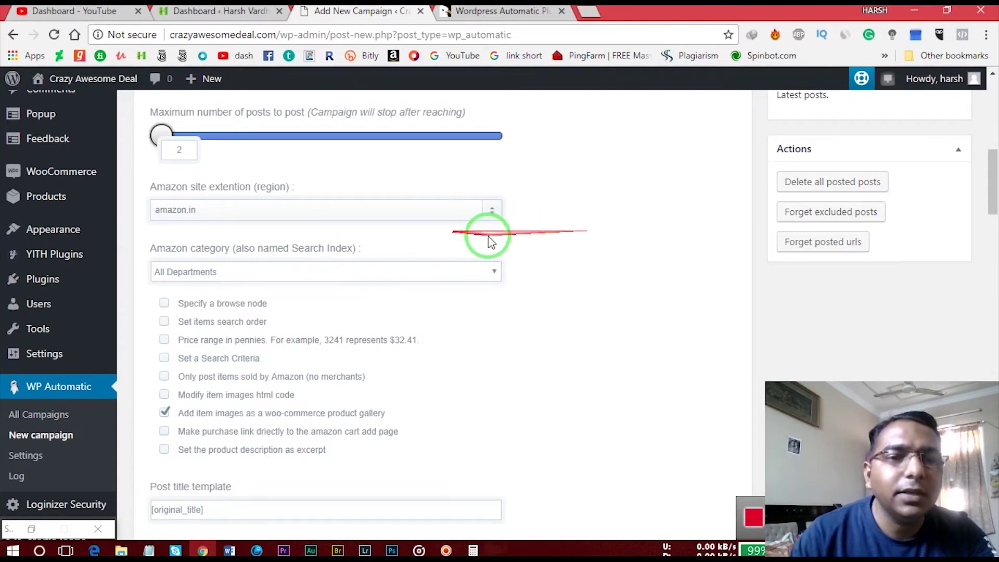
# - Examine the available Amazon categories, the item options and the post title and text templates
pyautogui.click(463, 272)
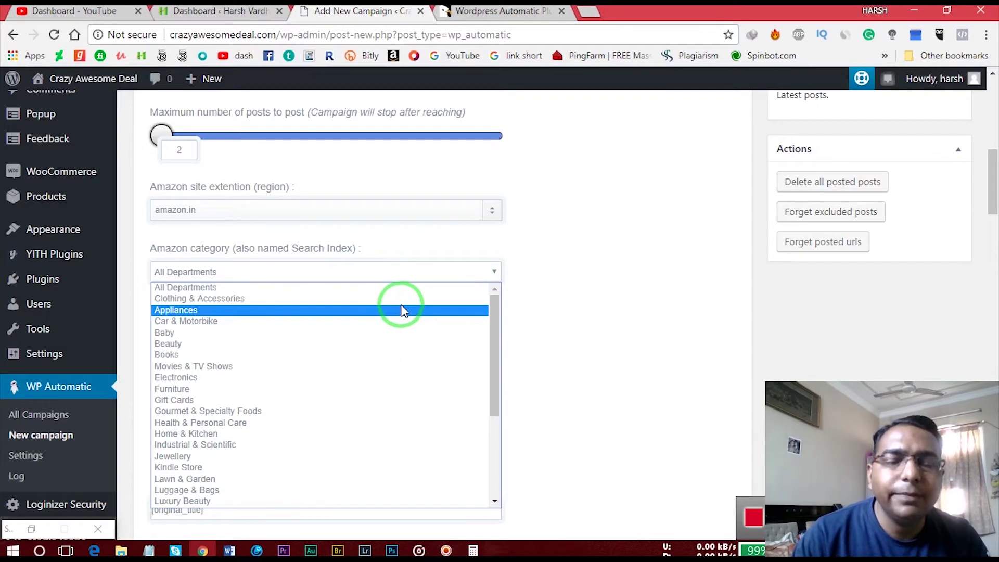
pyautogui.click(600, 305)
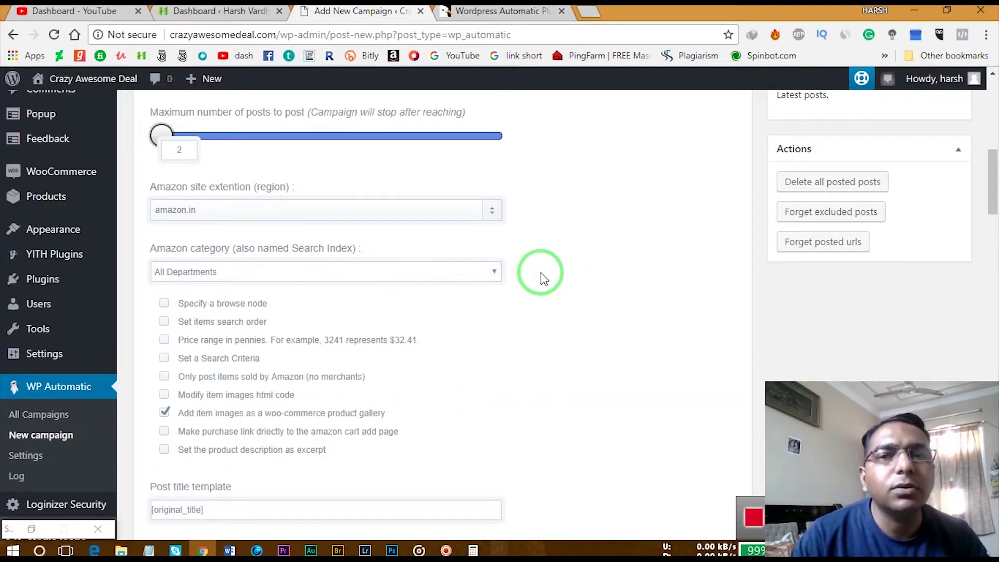
pyautogui.scroll(-3, 593, 273)
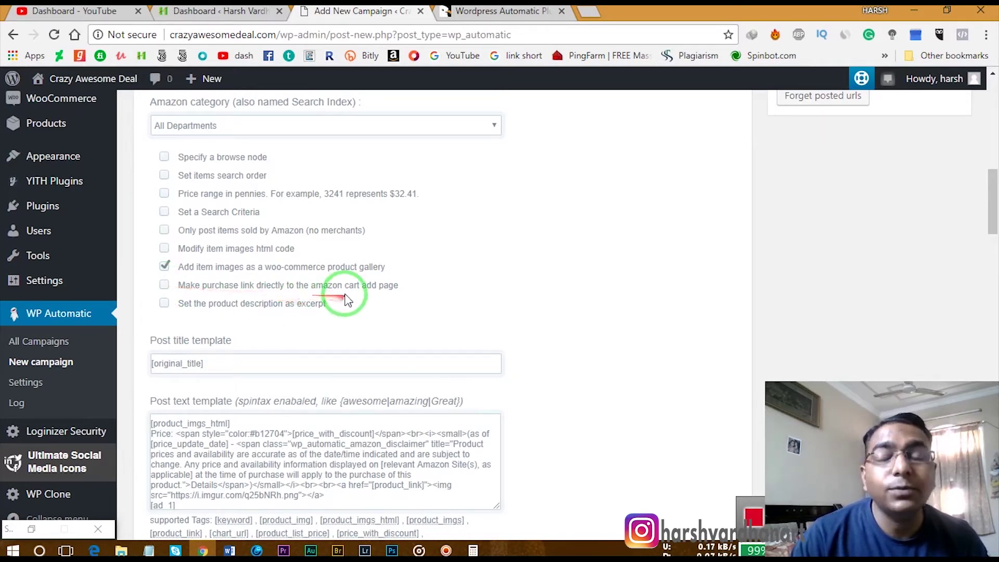
pyautogui.scroll(-4, 488, 282)
pyautogui.scroll(2, 488, 282)
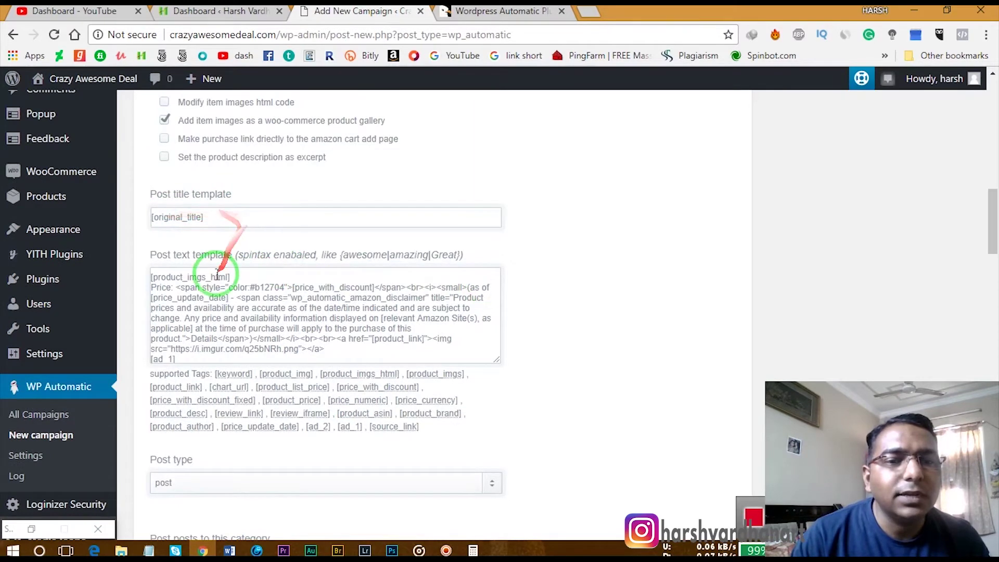
pyautogui.scroll(-2, 217, 274)
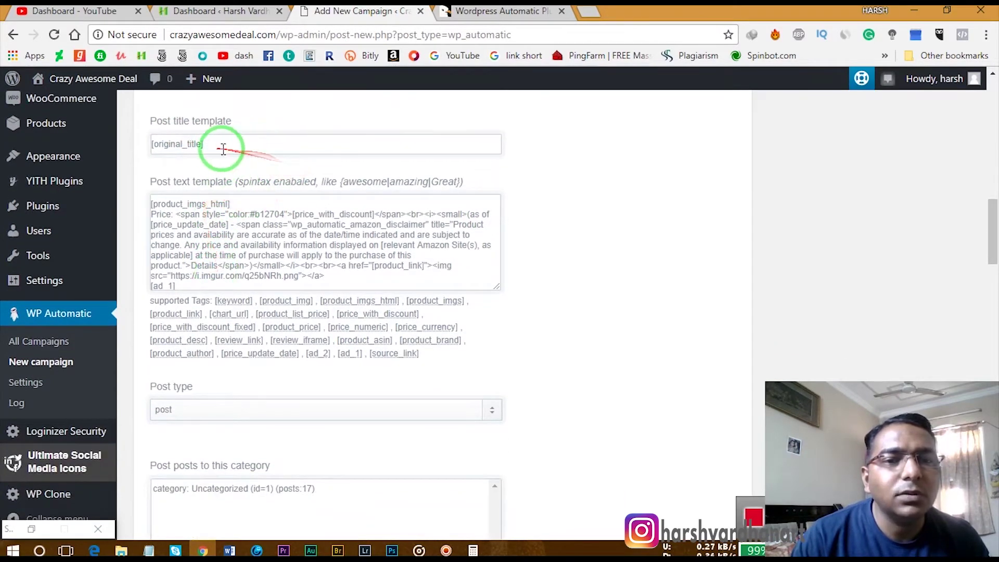
pyautogui.scroll(-3, 375, 249)
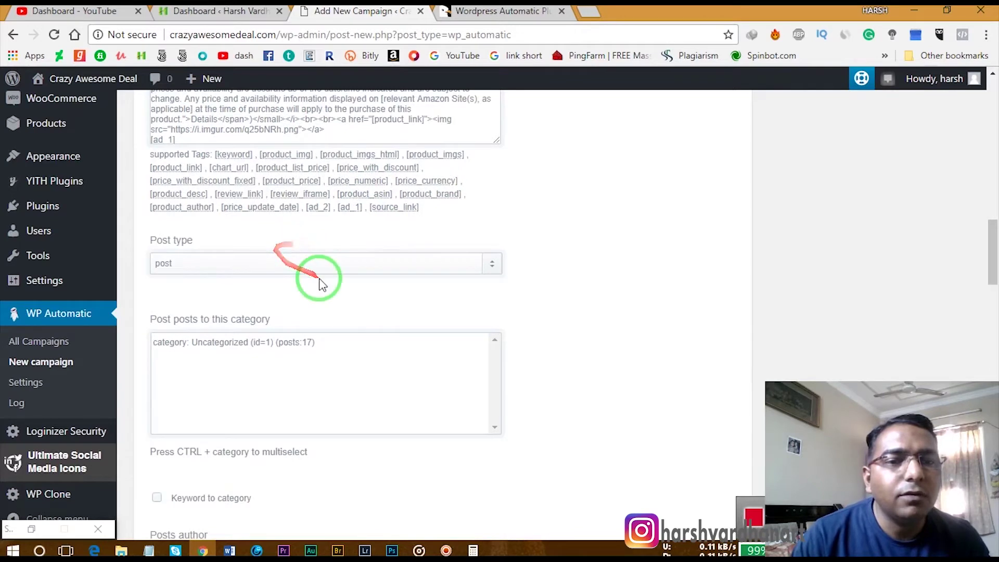
# - Select post as the post type for the campaign's new entries
pyautogui.click(475, 270)
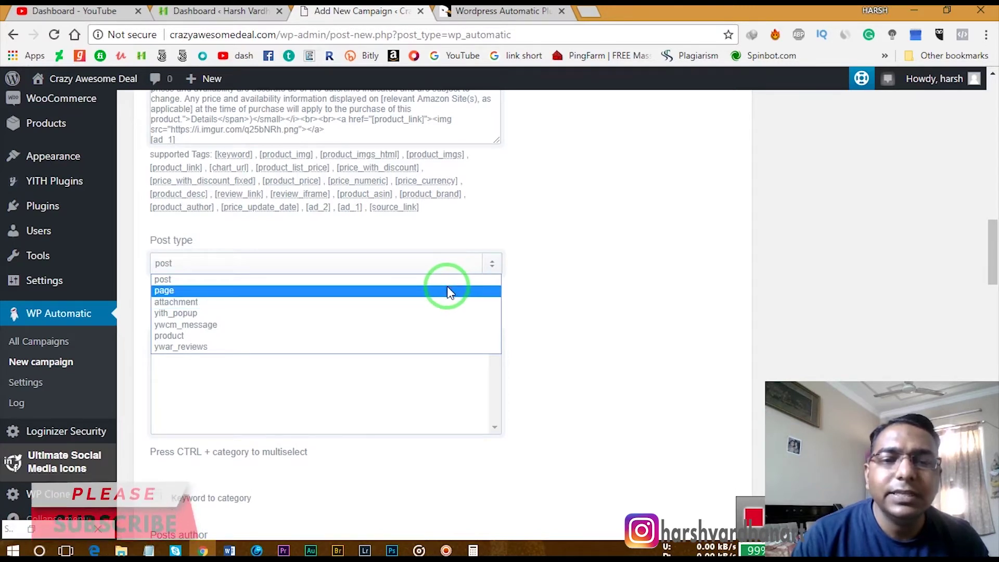
pyautogui.click(380, 284)
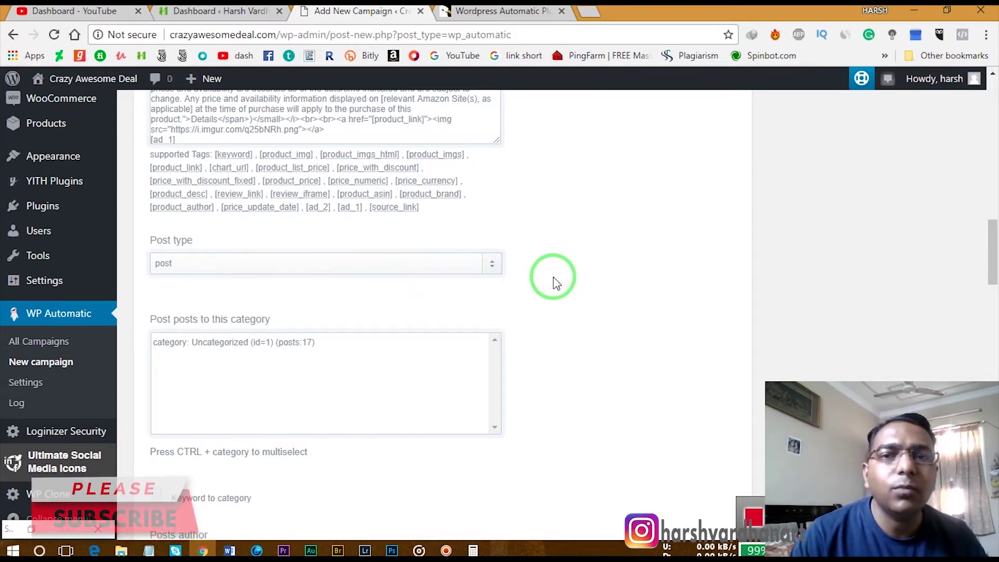
pyautogui.click(495, 263)
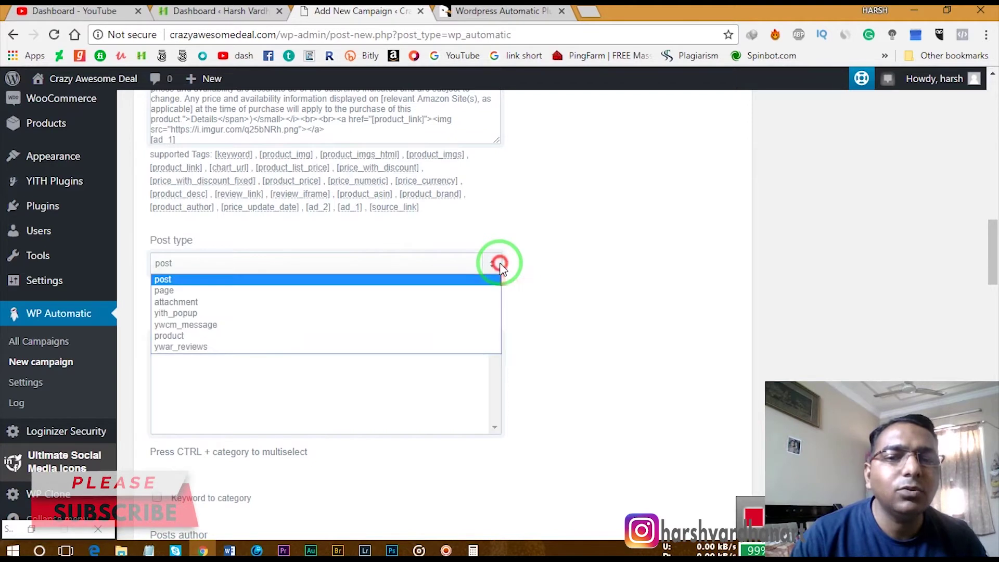
pyautogui.click(550, 258)
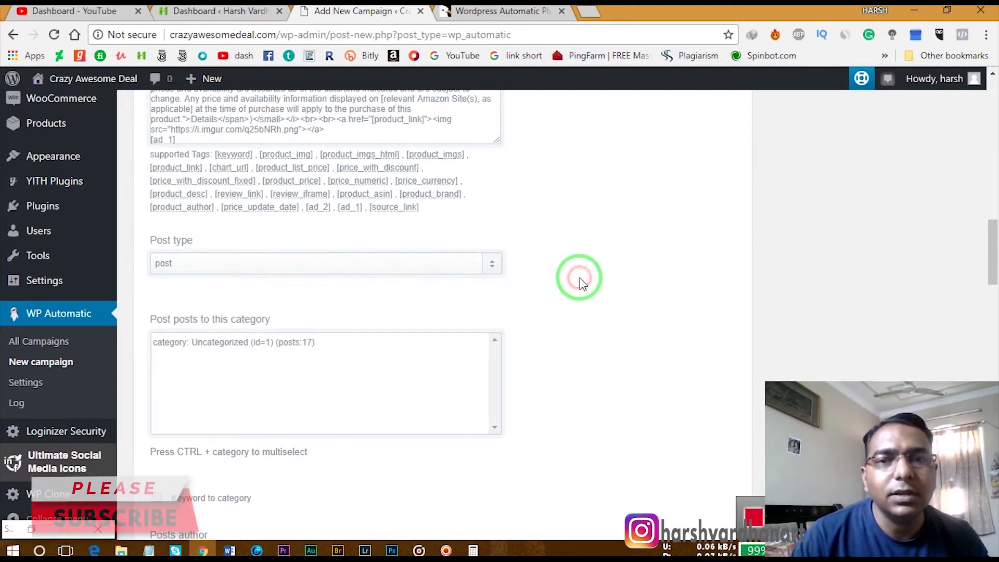
pyautogui.scroll(-3, 580, 281)
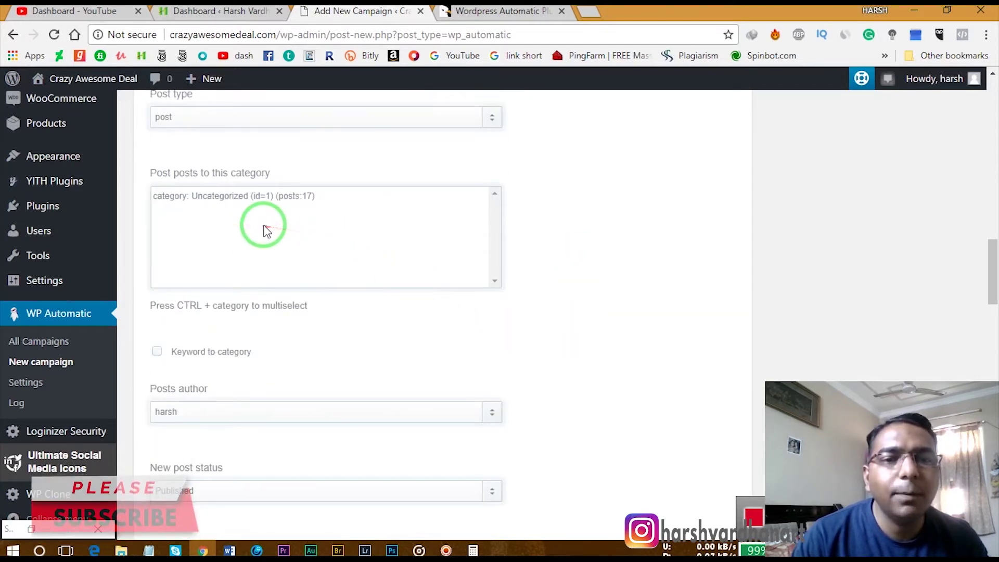
pyautogui.scroll(-2, 275, 297)
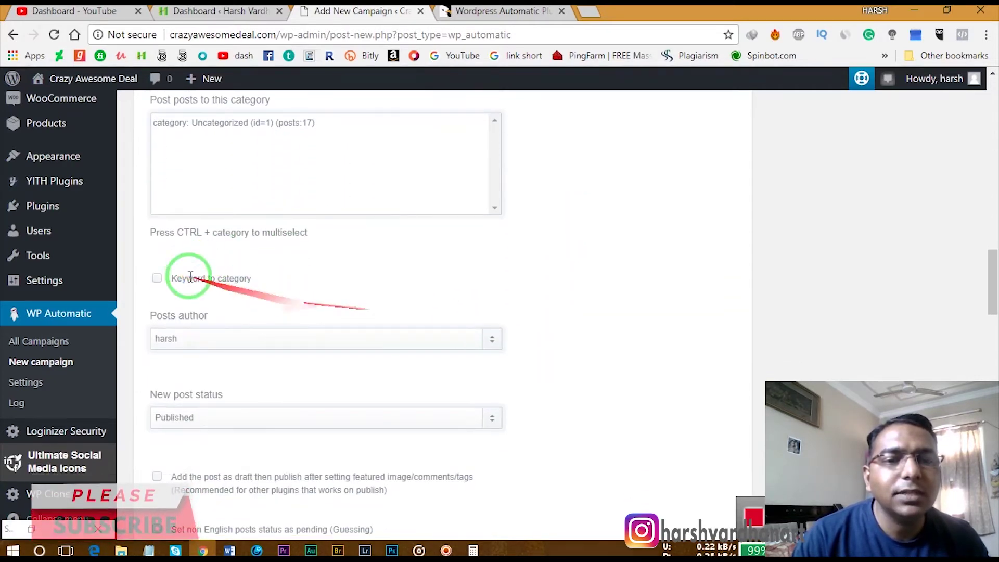
pyautogui.click(158, 281)
pyautogui.click(214, 334)
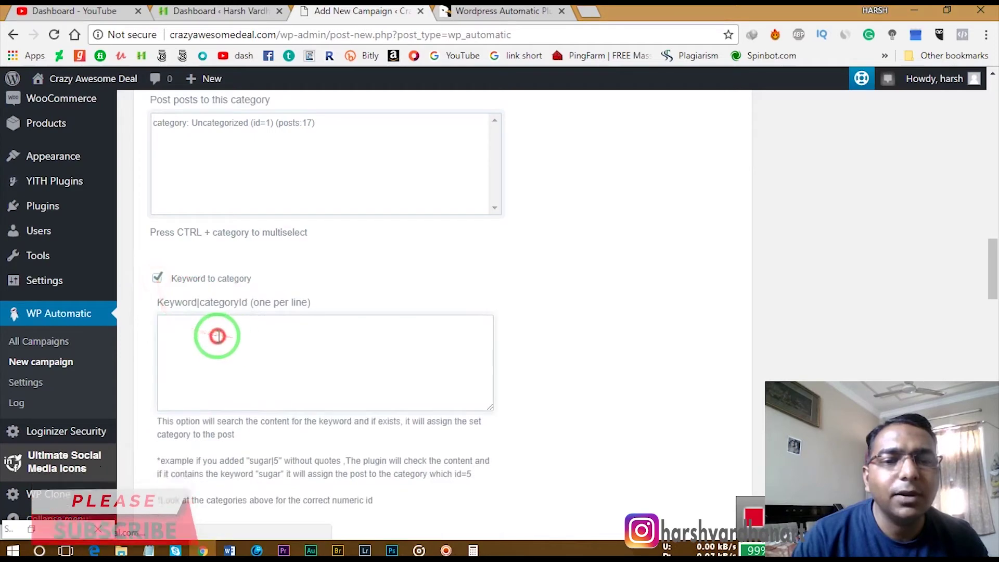
pyautogui.click(158, 281)
# - Set the status of the campaign's new posts to Draft
pyautogui.scroll(-5, 542, 314)
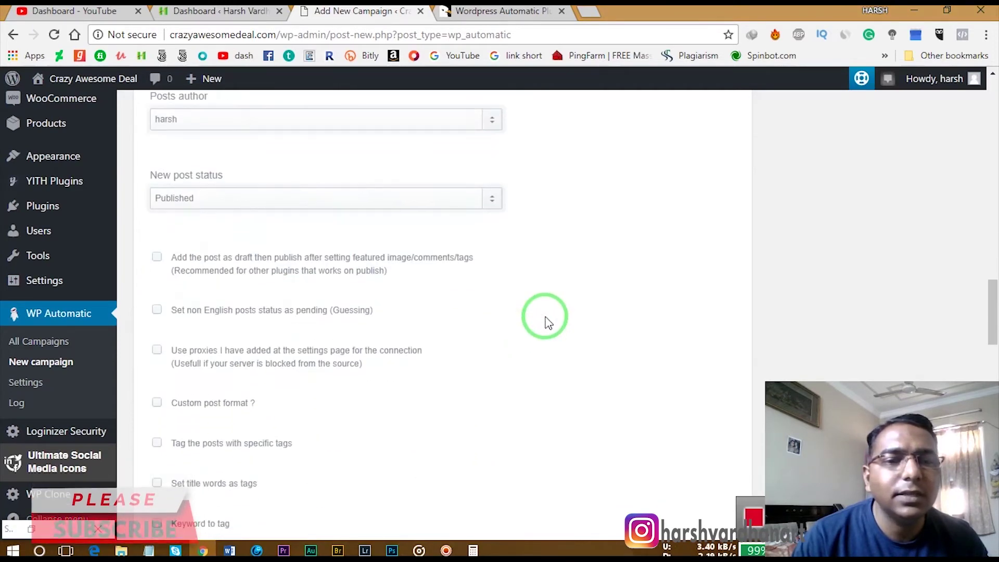
pyautogui.scroll(-5, 374, 334)
pyautogui.scroll(4, 383, 338)
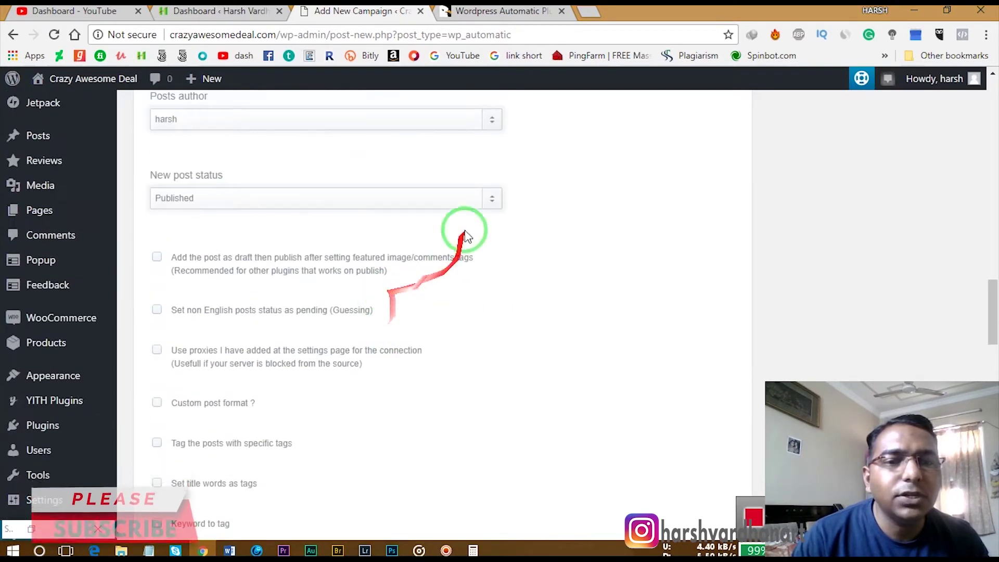
pyautogui.click(493, 200)
pyautogui.click(486, 214)
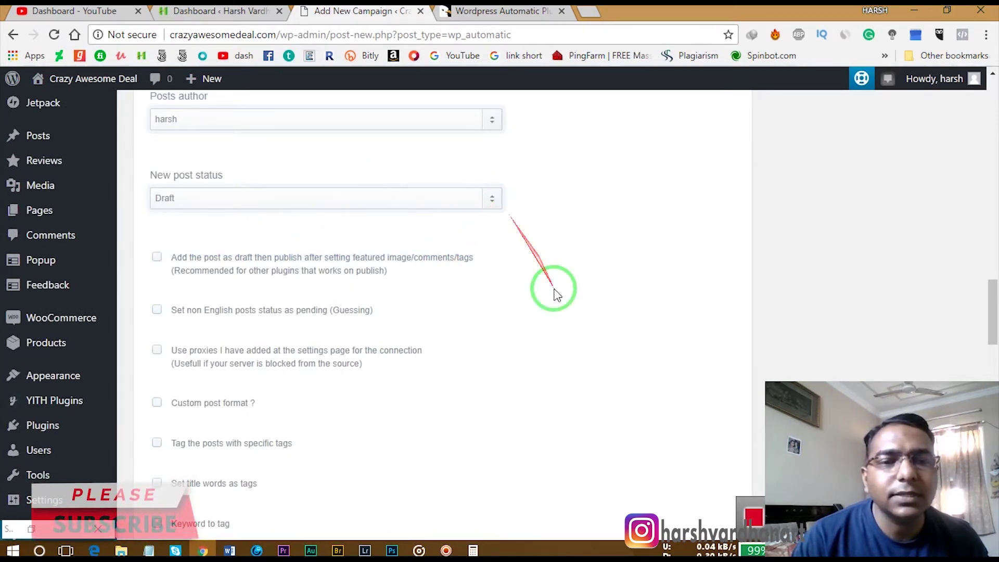
# - Enable downloading images to the server and generating the image names from the post title
pyautogui.scroll(-7, 554, 294)
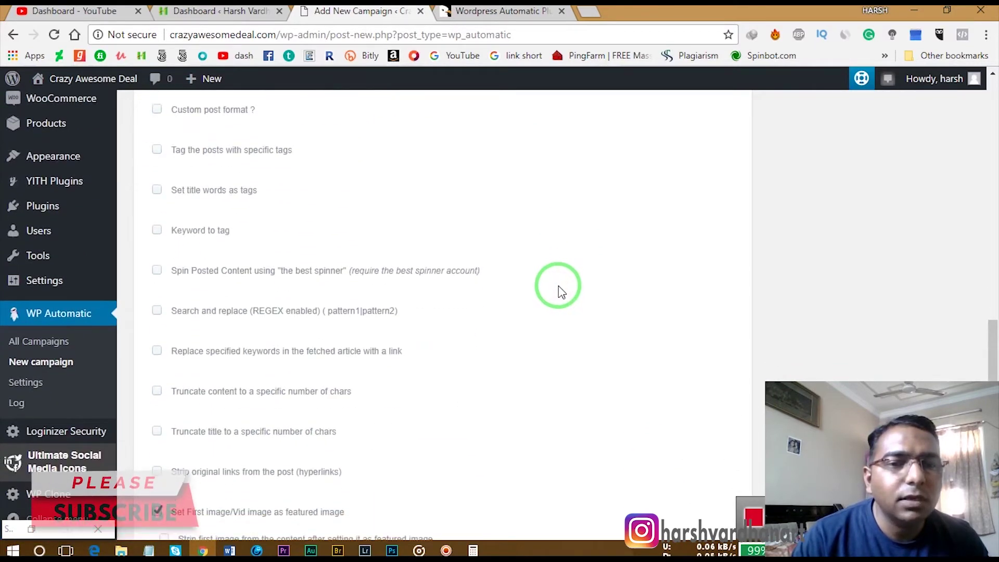
pyautogui.scroll(-2, 556, 285)
pyautogui.scroll(-2, 385, 358)
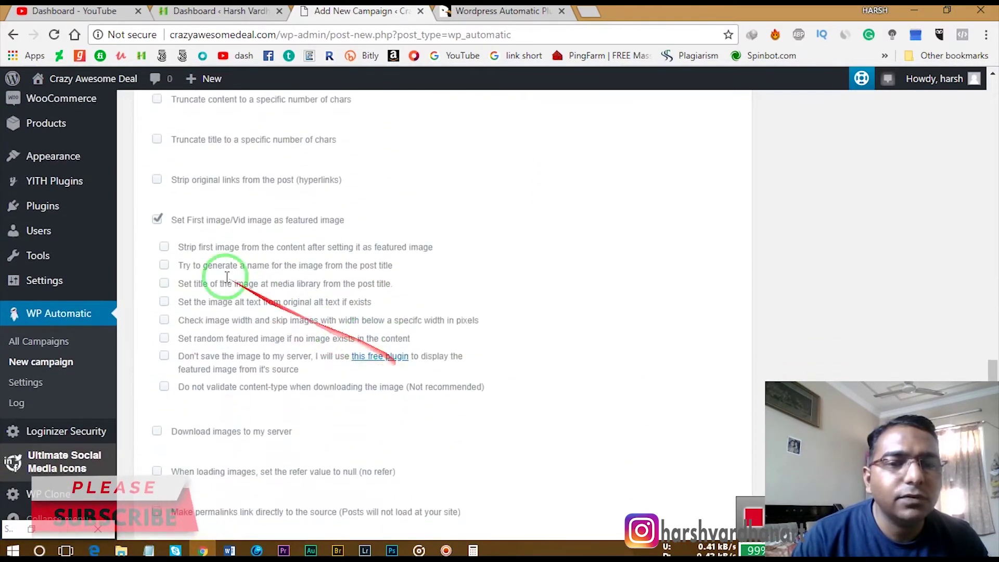
pyautogui.scroll(4, 237, 233)
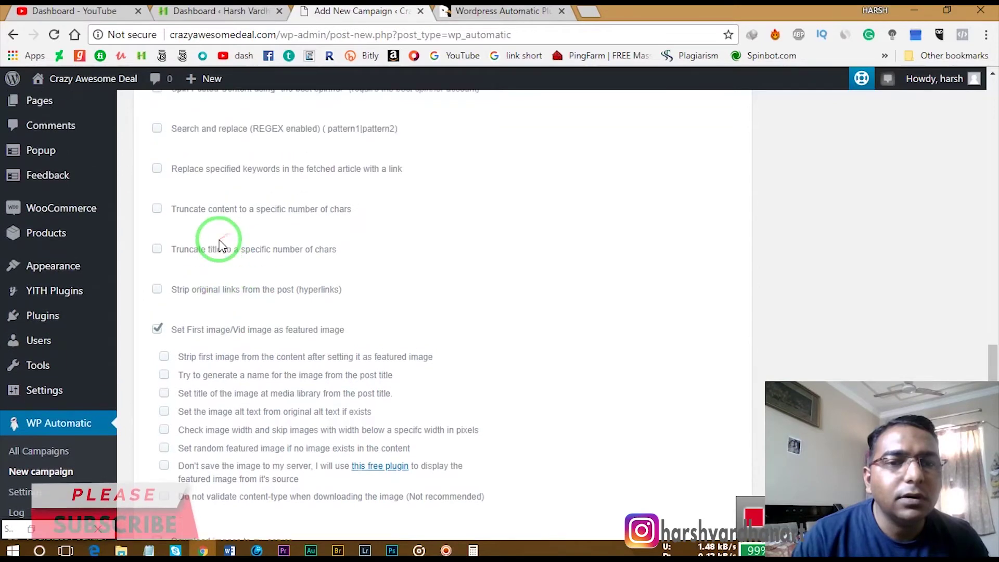
pyautogui.scroll(3, 299, 259)
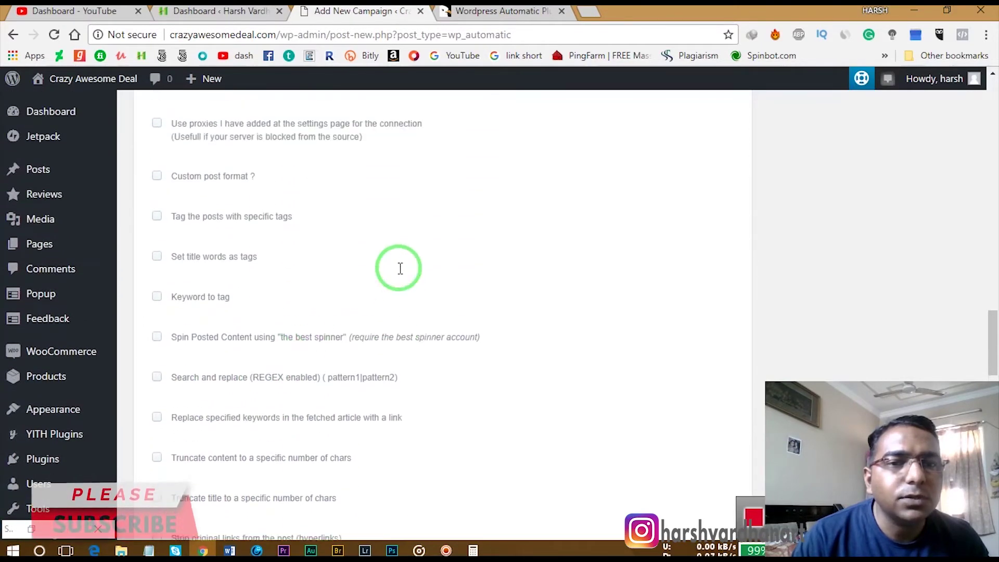
pyautogui.scroll(-8, 403, 274)
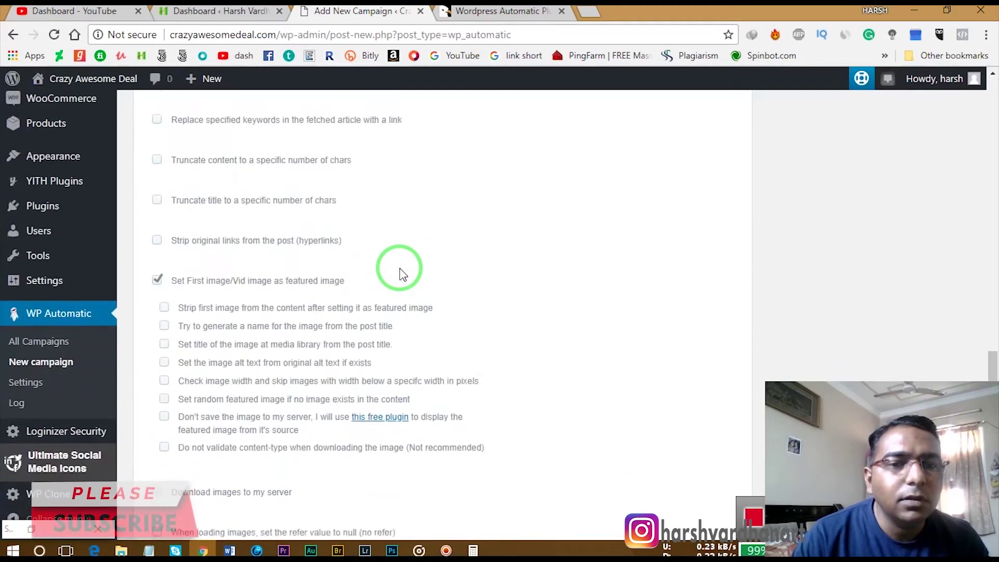
pyautogui.scroll(-1, 401, 268)
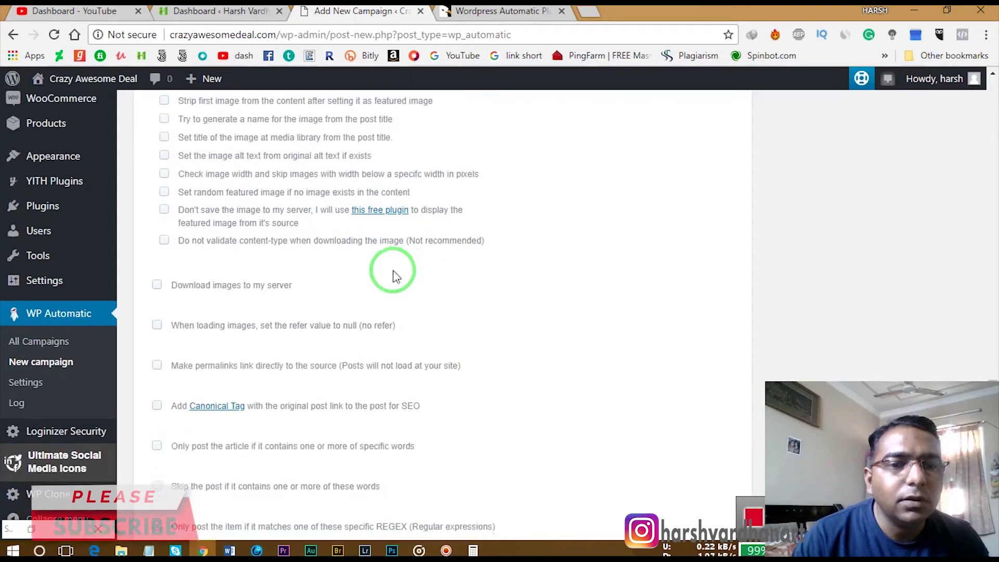
pyautogui.click(157, 285)
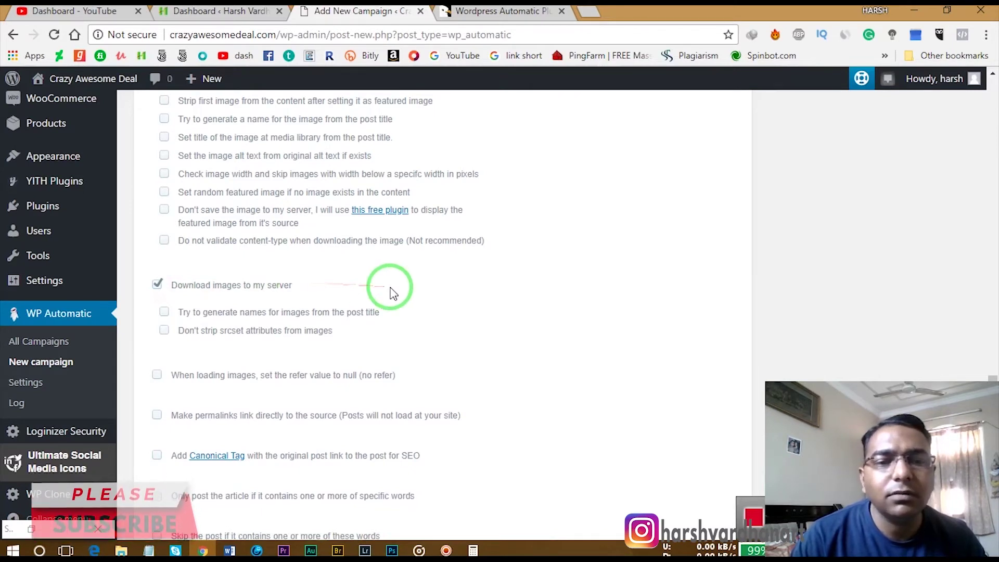
pyautogui.scroll(-1, 391, 286)
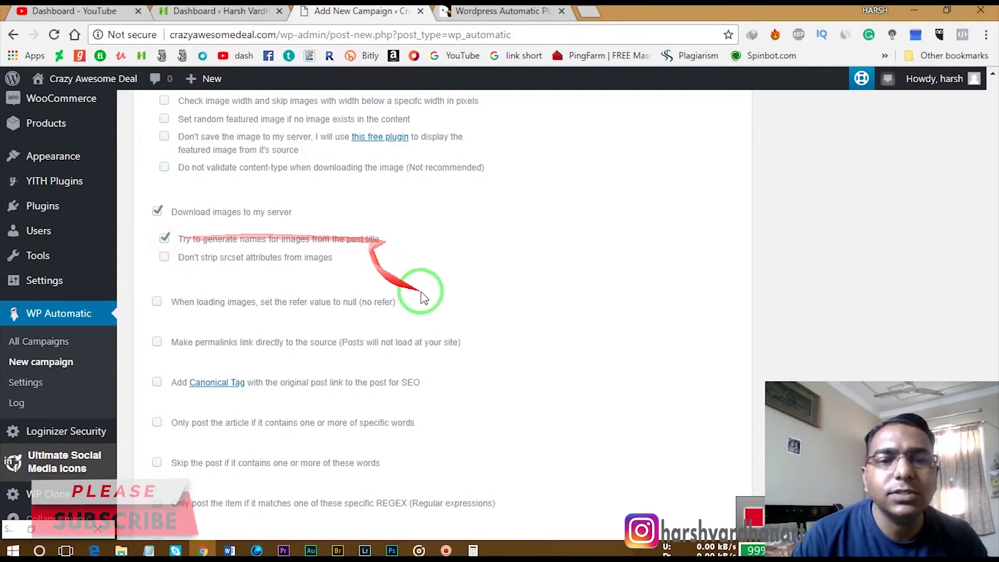
pyautogui.scroll(-10, 422, 292)
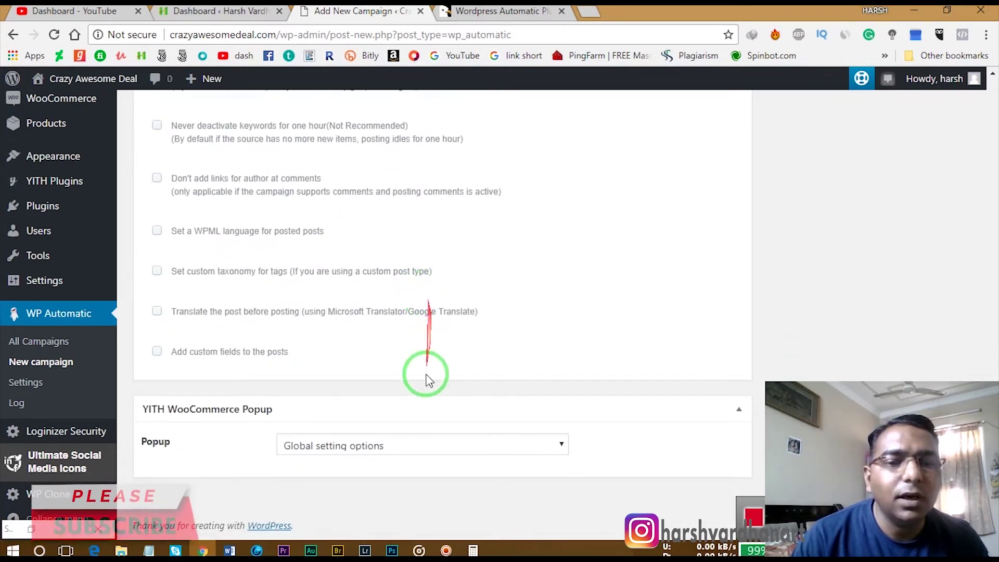
pyautogui.scroll(13, 631, 366)
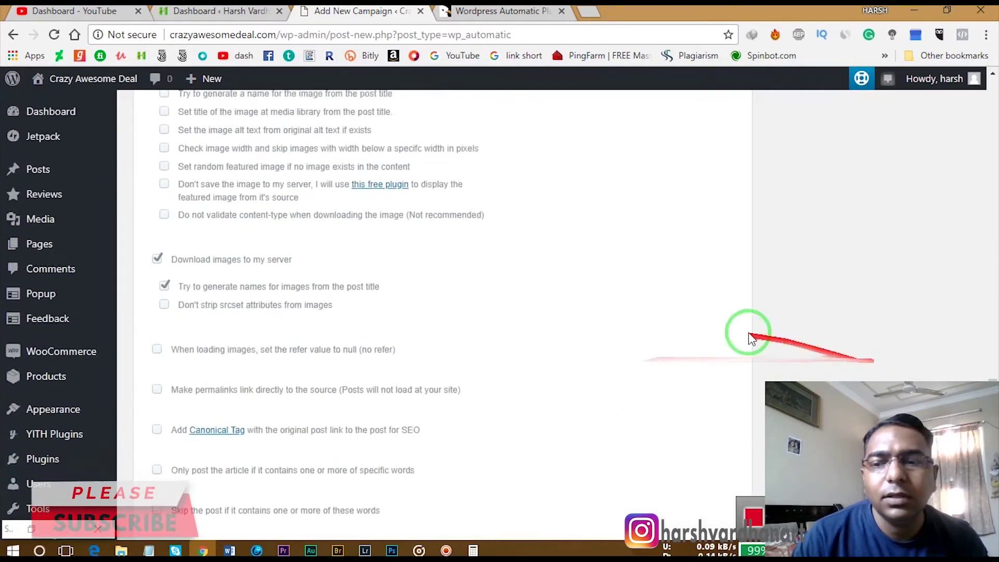
# - Review the campaign's update interval and the available update units
pyautogui.scroll(20, 750, 338)
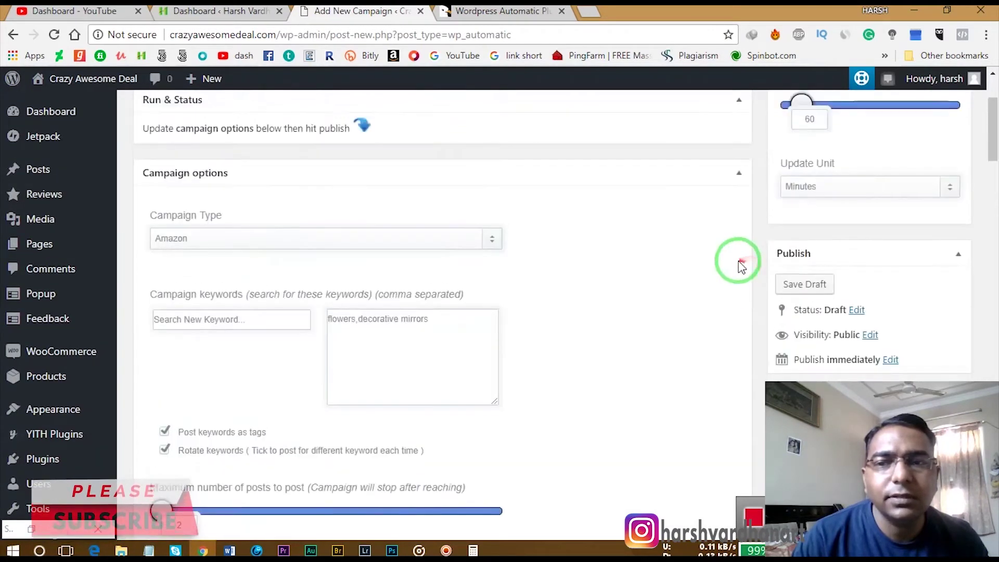
pyautogui.scroll(3, 903, 227)
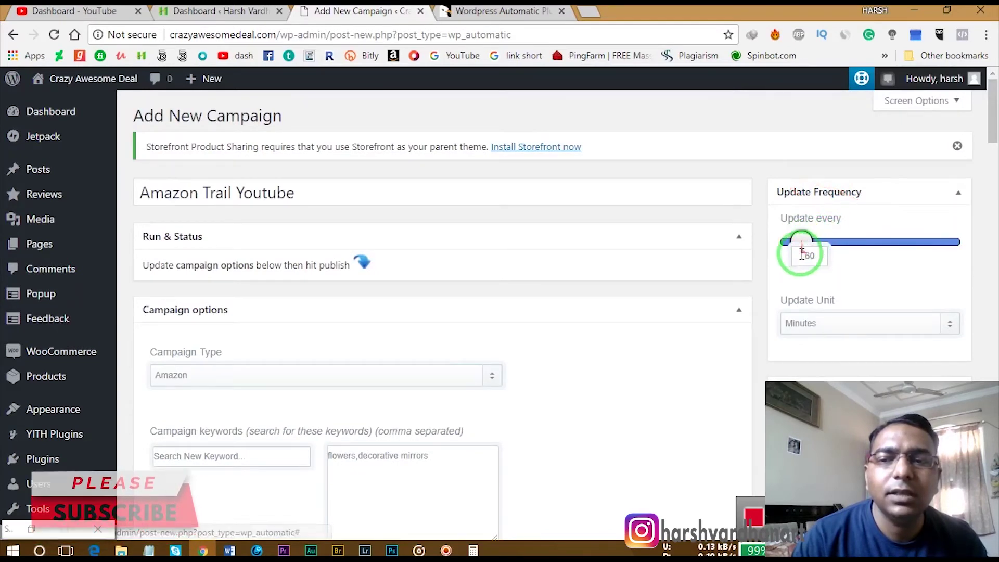
pyautogui.click(813, 293)
pyautogui.click(935, 323)
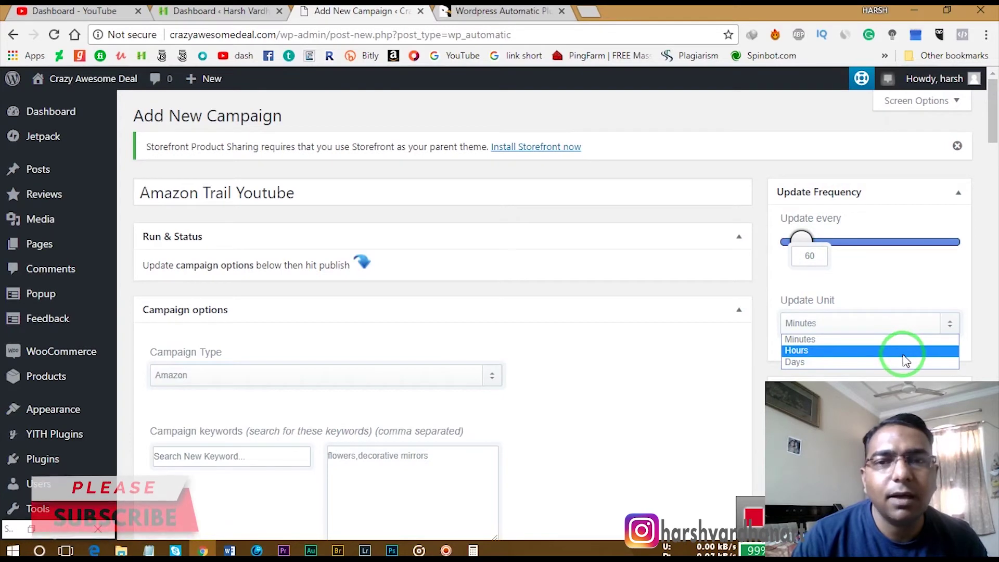
pyautogui.click(924, 297)
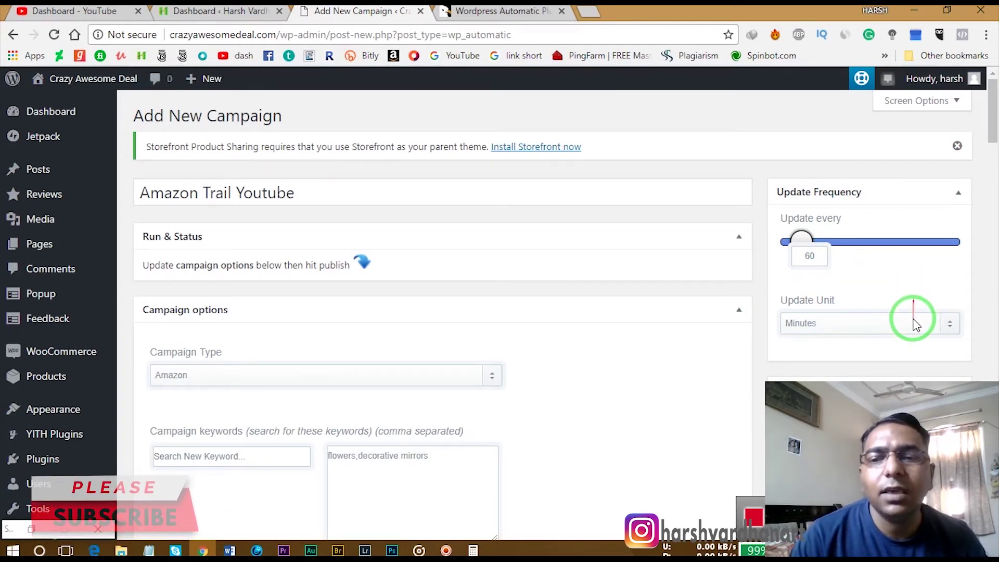
# - Publish the Amazon Trail Youtube campaign
pyautogui.scroll(-3, 923, 328)
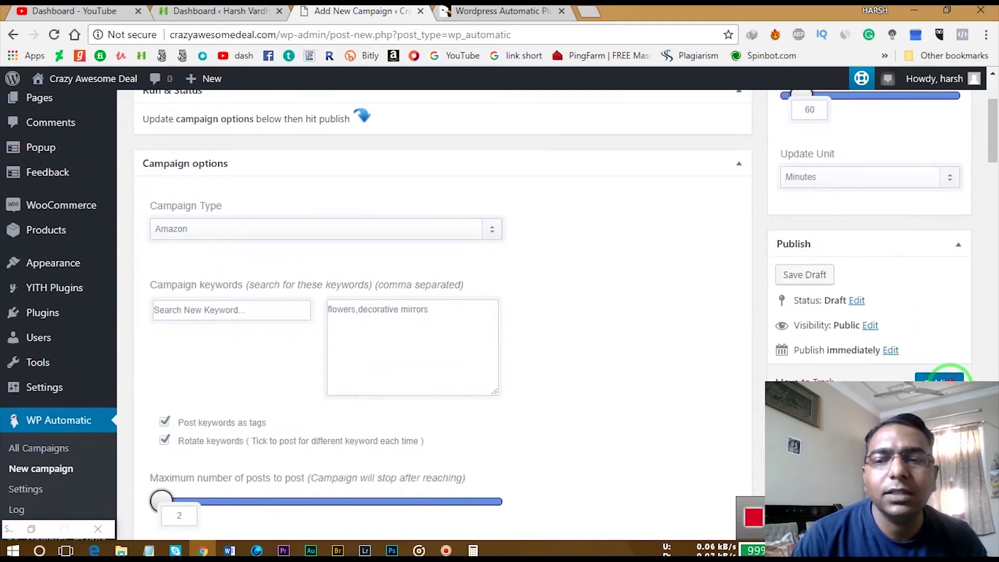
pyautogui.click(947, 375)
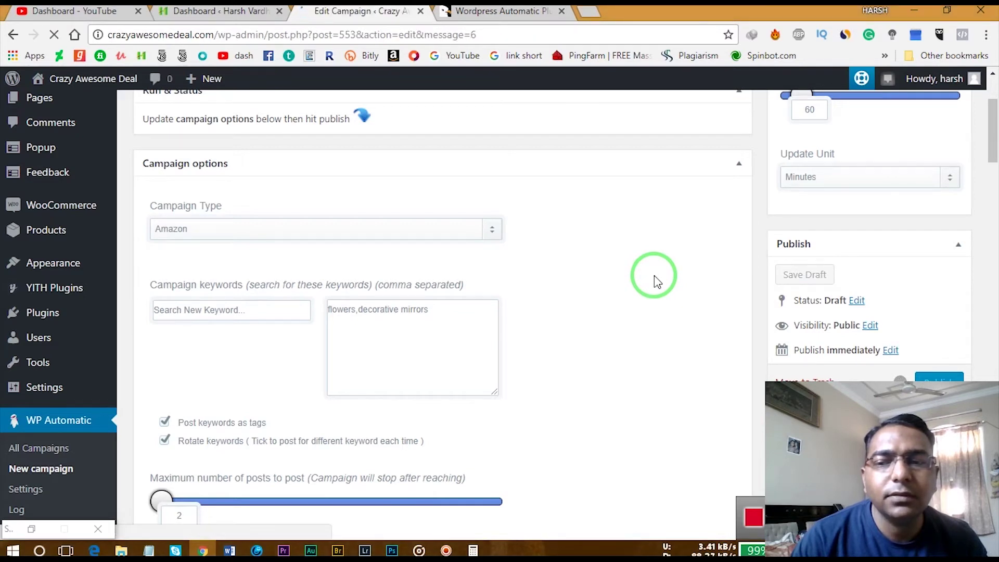
pyautogui.moveTo(653, 276)
pyautogui.mouseDown()
pyautogui.moveTo(959, 319)
pyautogui.moveTo(486, 196)
pyautogui.moveTo(203, 140)
pyautogui.mouseUp()
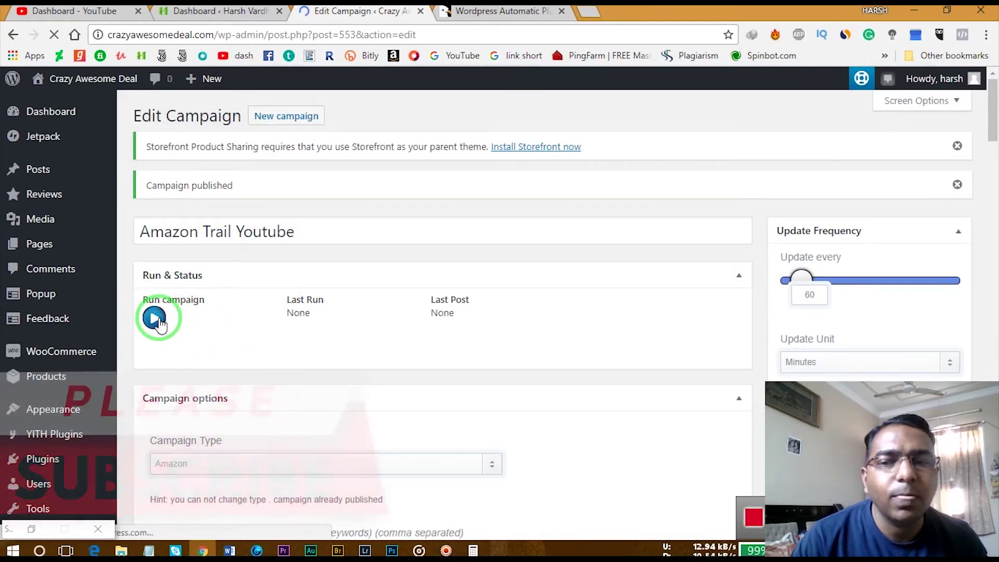
# - Run the published campaign manually to create its first Amazon product post
pyautogui.moveTo(159, 322)
pyautogui.mouseDown()
pyautogui.moveTo(780, 330)
pyautogui.moveTo(793, 296)
pyautogui.moveTo(801, 315)
pyautogui.moveTo(338, 312)
pyautogui.moveTo(396, 196)
pyautogui.moveTo(266, 373)
pyautogui.mouseUp()
pyautogui.click(810, 300)
pyautogui.click(156, 320)
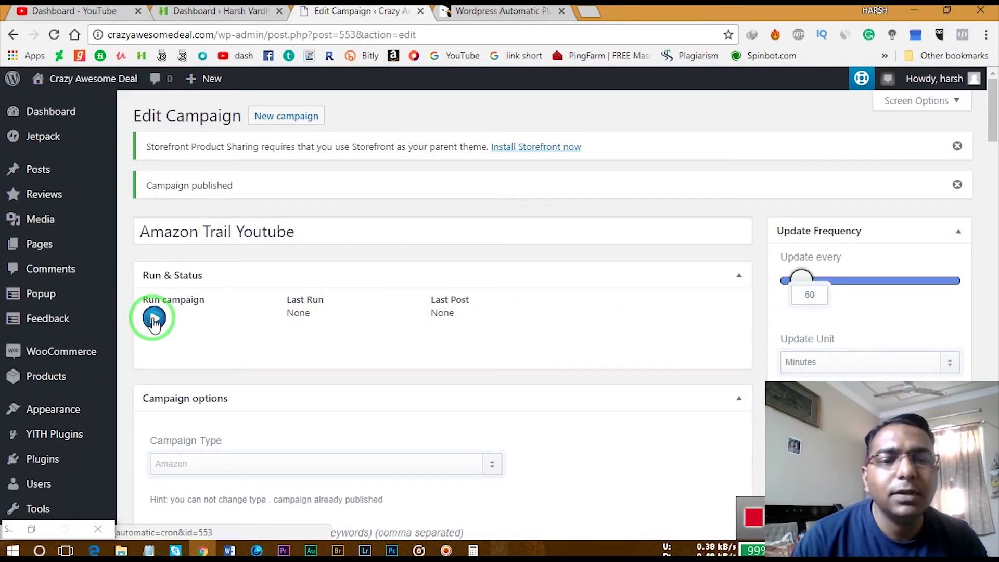
pyautogui.moveTo(156, 319); pyautogui.dragTo(245, 329)
pyautogui.moveTo(148, 314)
pyautogui.mouseDown()
pyautogui.moveTo(223, 299)
pyautogui.moveTo(207, 321)
pyautogui.moveTo(188, 308)
pyautogui.moveTo(208, 319)
pyautogui.mouseUp()
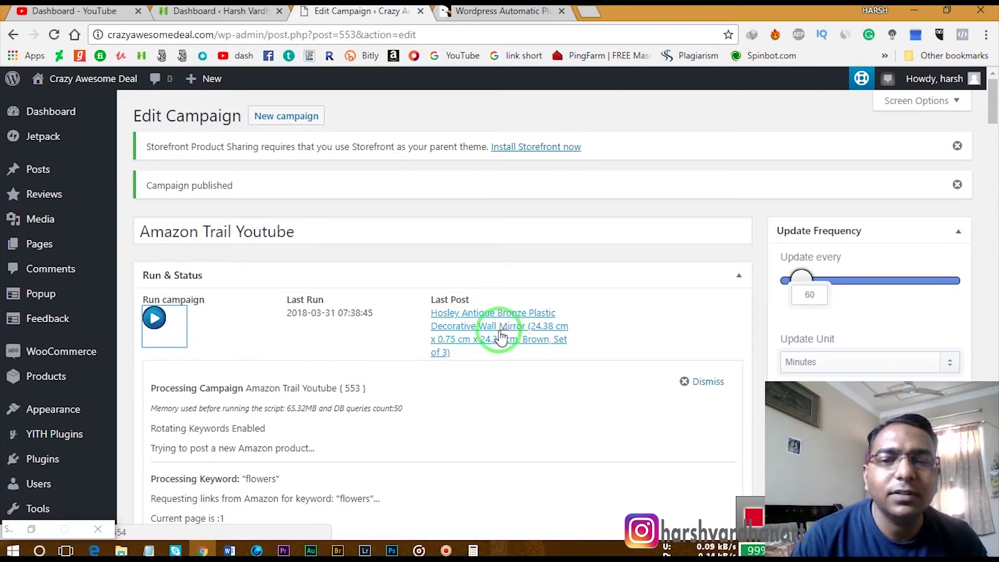
# - Open the campaign's last created post in a new browser tab and examine its title and main image
pyautogui.rightClick(501, 331)
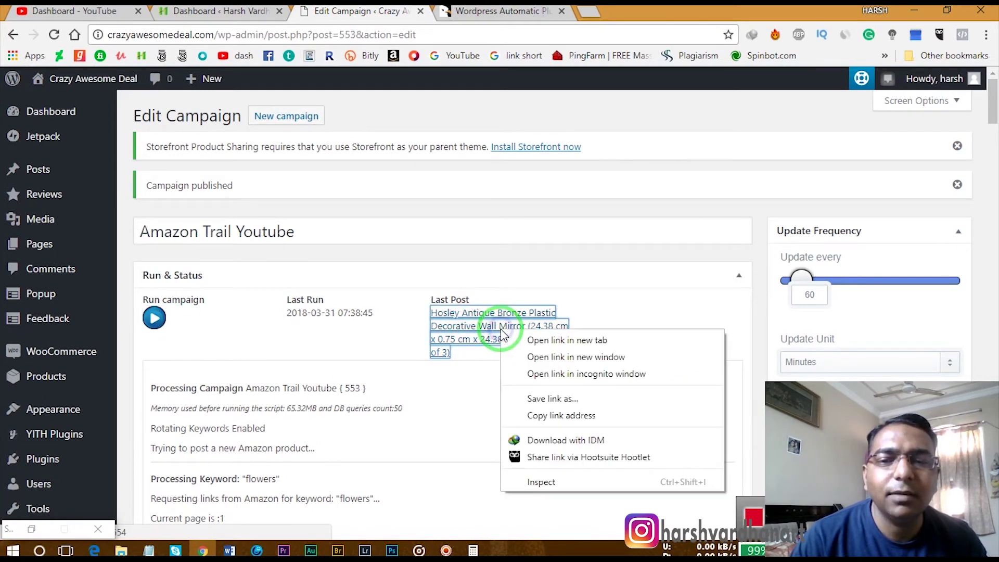
pyautogui.click(547, 343)
pyautogui.click(477, 11)
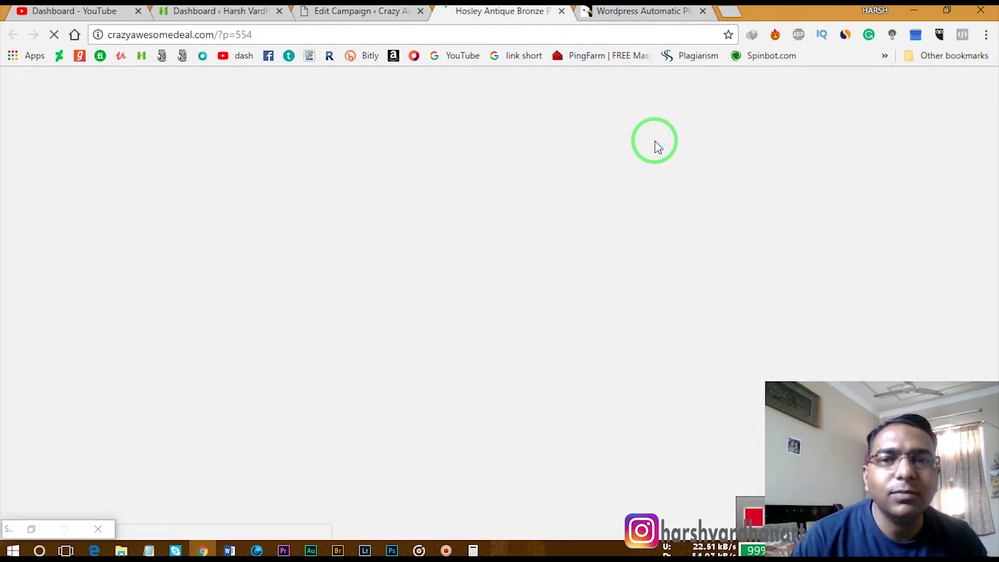
pyautogui.scroll(-4, 484, 236)
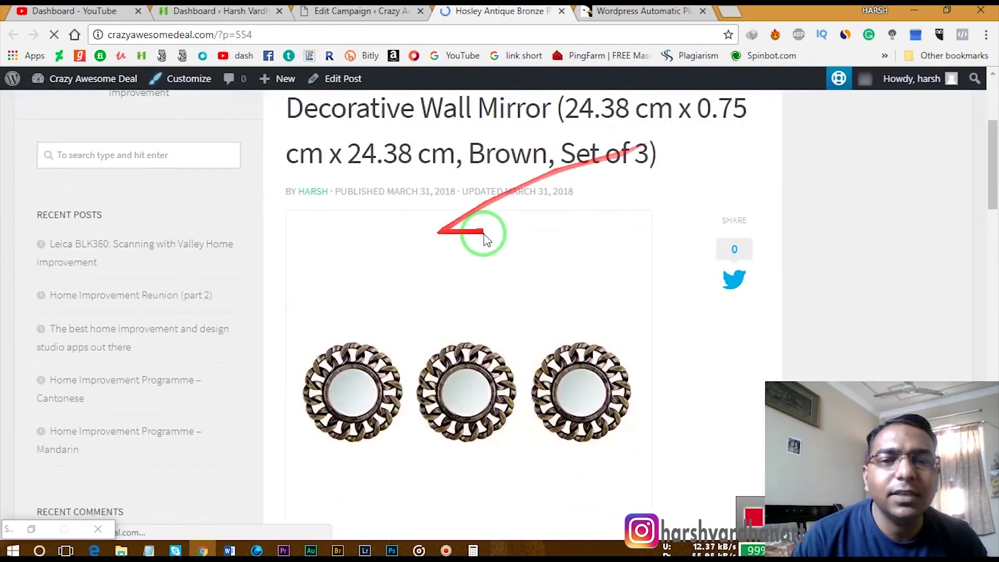
pyautogui.scroll(4, 442, 218)
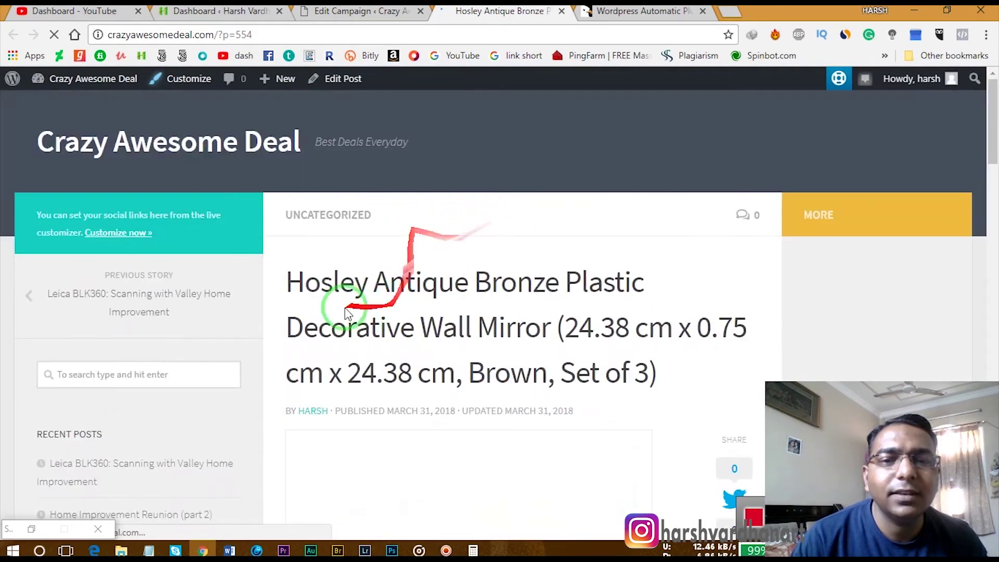
pyautogui.scroll(-6, 631, 317)
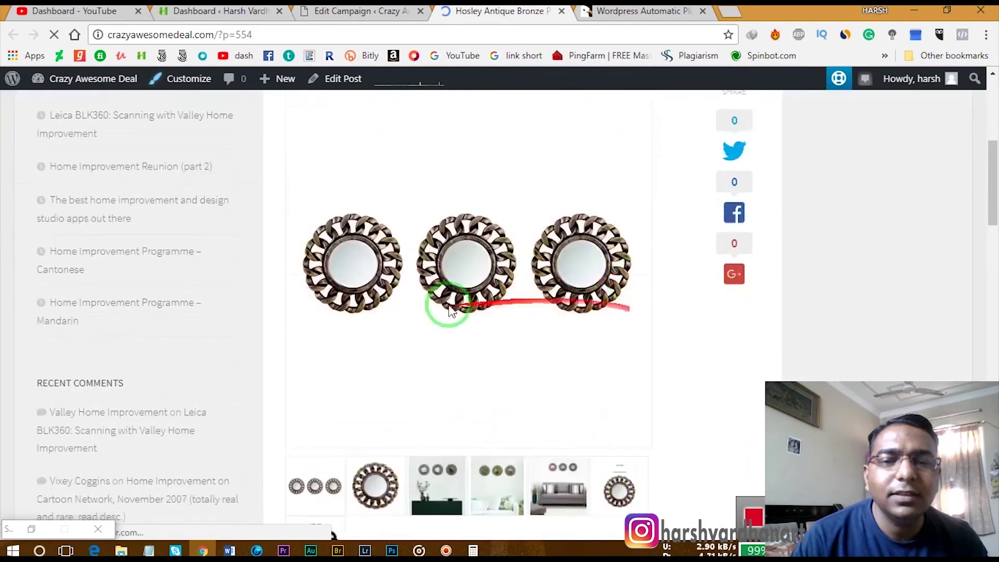
pyautogui.scroll(1, 453, 291)
pyautogui.scroll(-2, 602, 276)
# - View several of the mirror's gallery images in the post, ending with the one showing its back
pyautogui.click(435, 403)
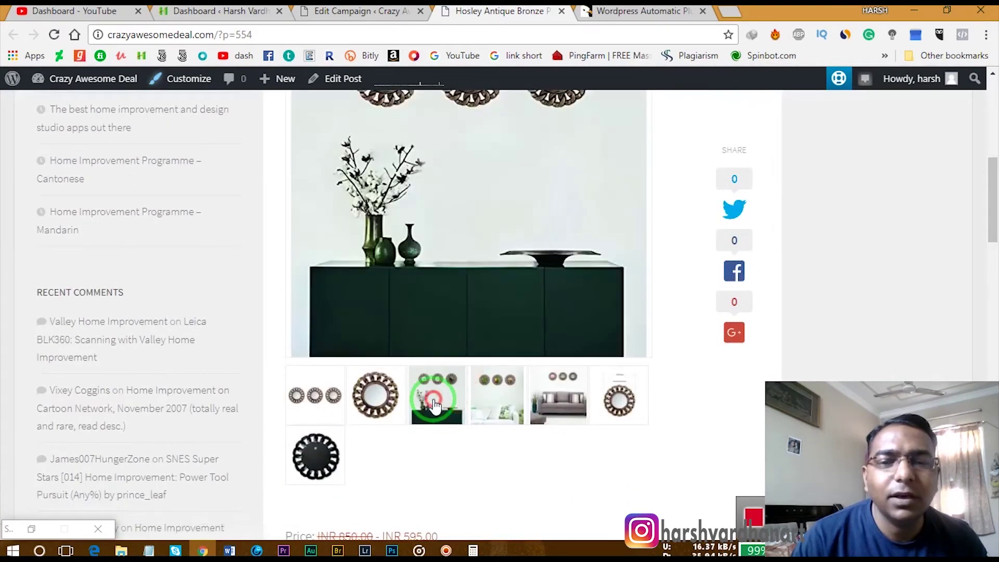
pyautogui.scroll(4, 521, 387)
pyautogui.scroll(-3, 522, 385)
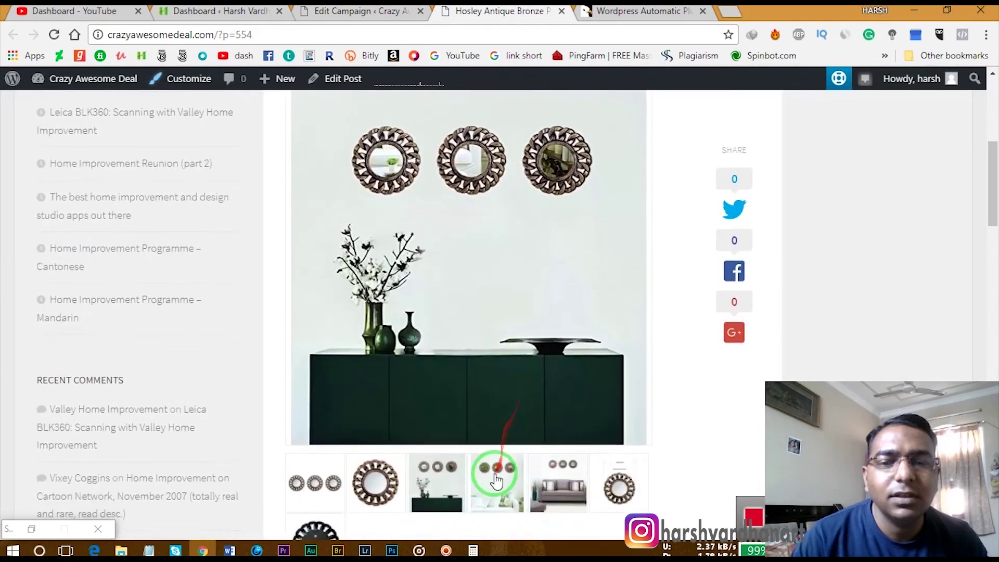
pyautogui.click(496, 471)
pyautogui.click(560, 489)
pyautogui.click(601, 482)
pyautogui.scroll(-2, 407, 437)
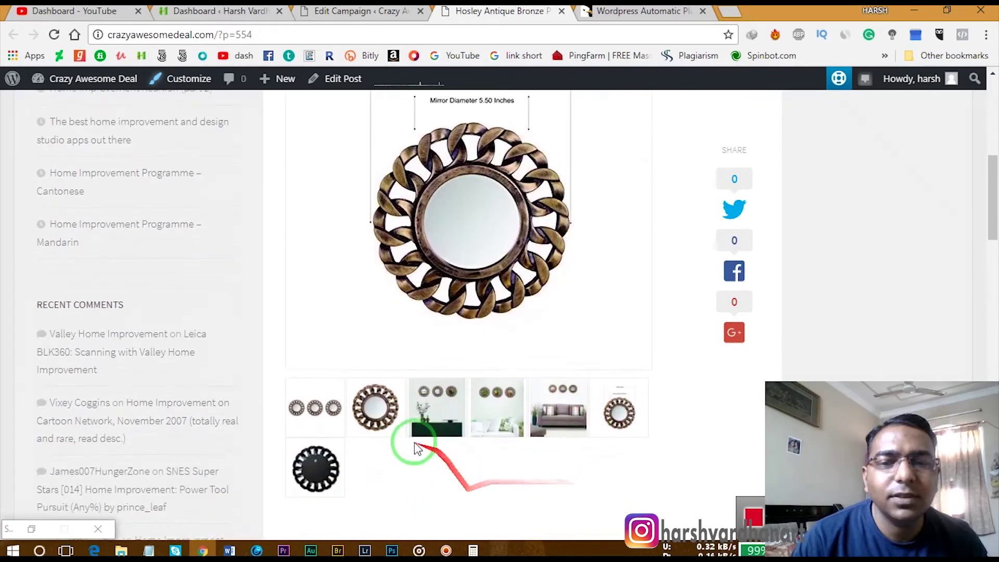
pyautogui.click(315, 454)
# - Check the post's price, then open its Buy From Amazon link in a new browser tab and examine the amazon.in product page
pyautogui.scroll(-8, 561, 329)
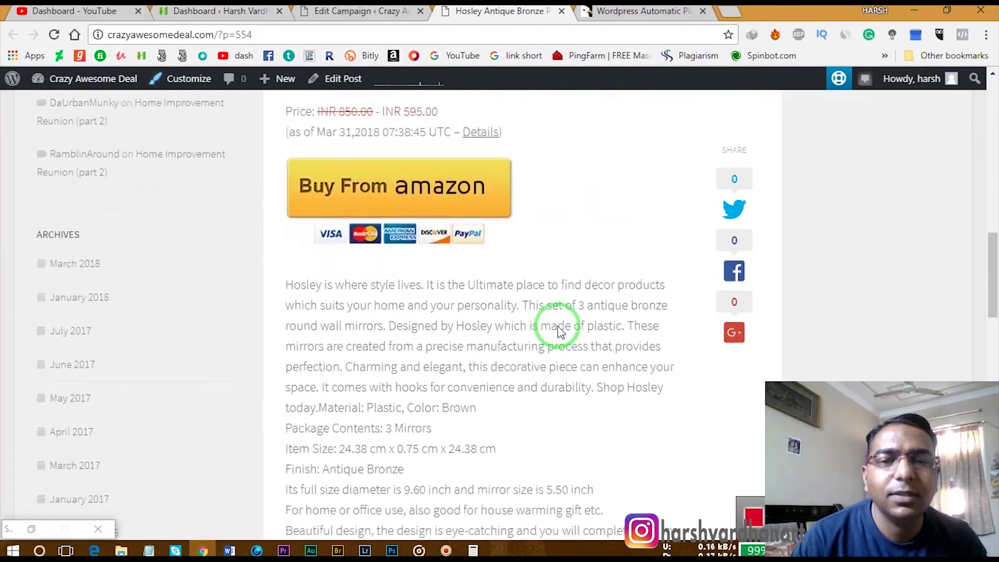
pyautogui.scroll(2, 560, 331)
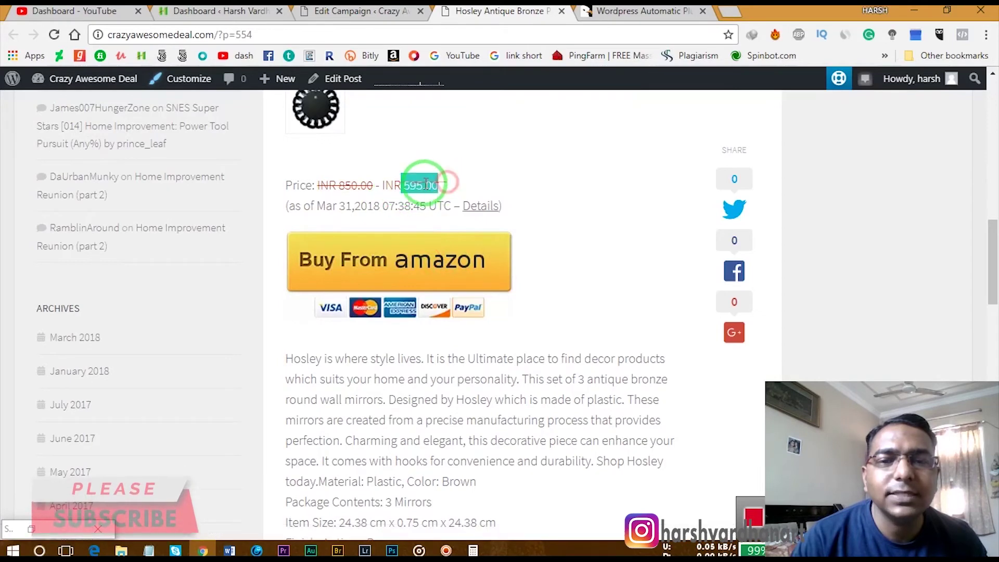
pyautogui.rightClick(437, 271)
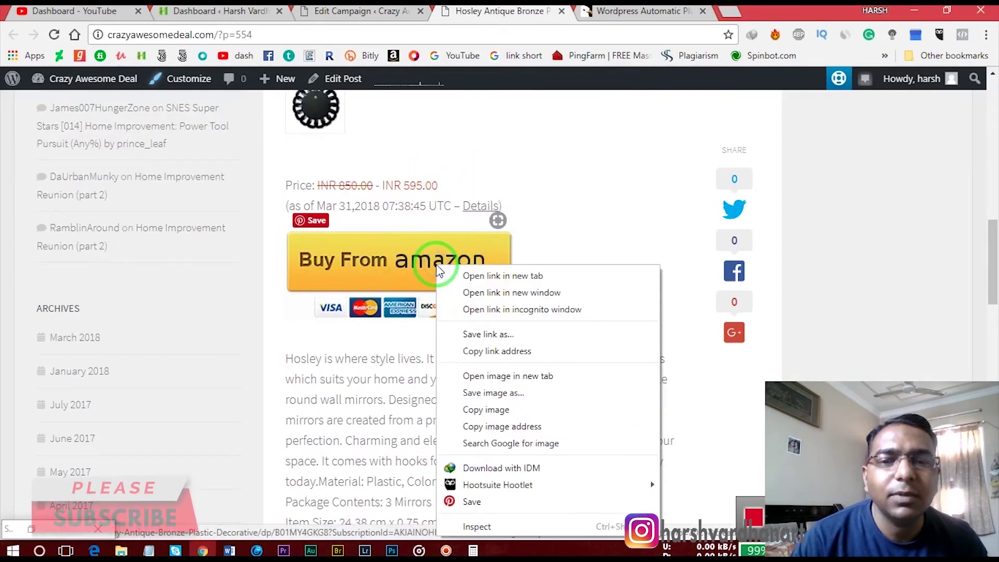
pyautogui.click(484, 276)
pyautogui.click(603, 11)
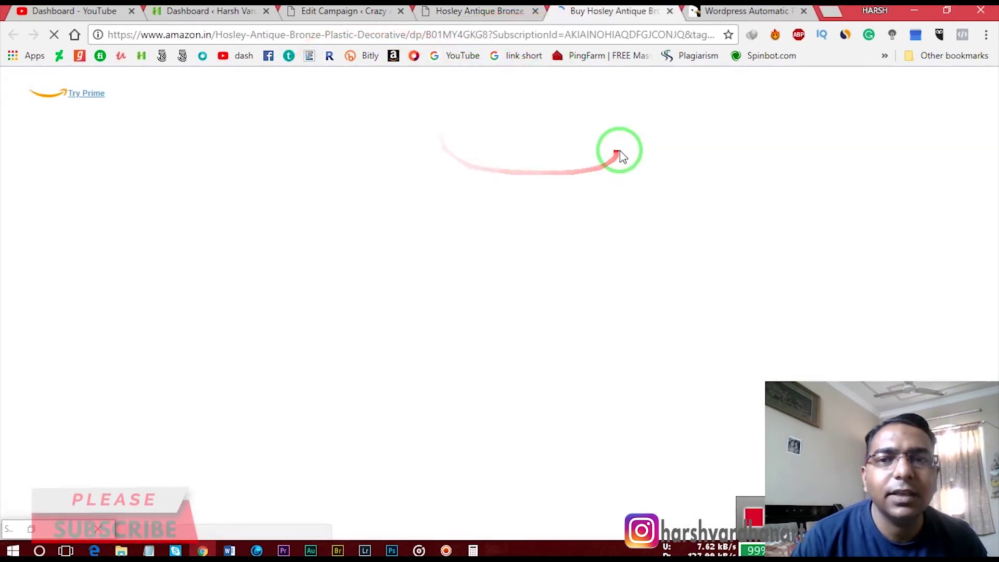
pyautogui.scroll(-10, 585, 251)
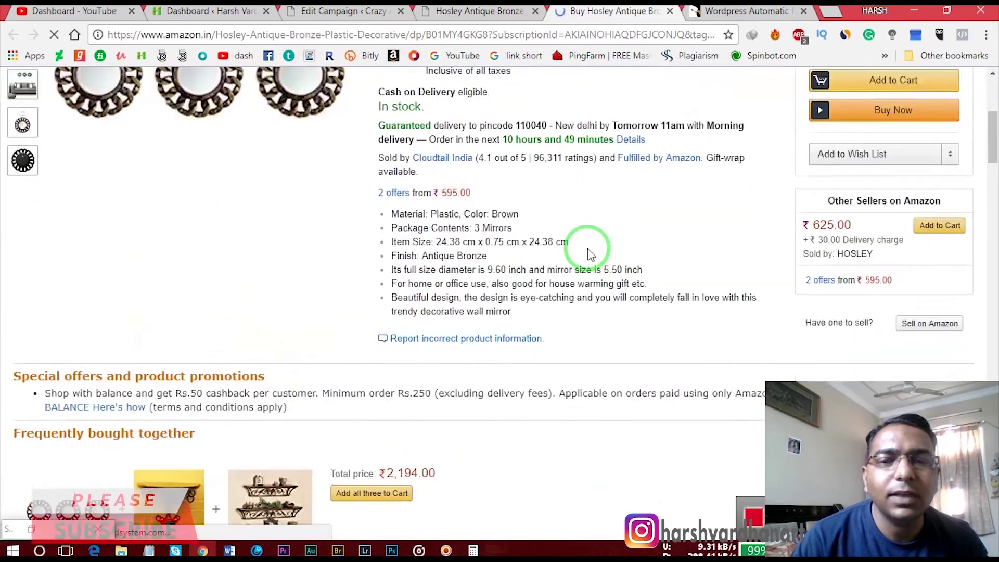
pyautogui.scroll(10, 616, 128)
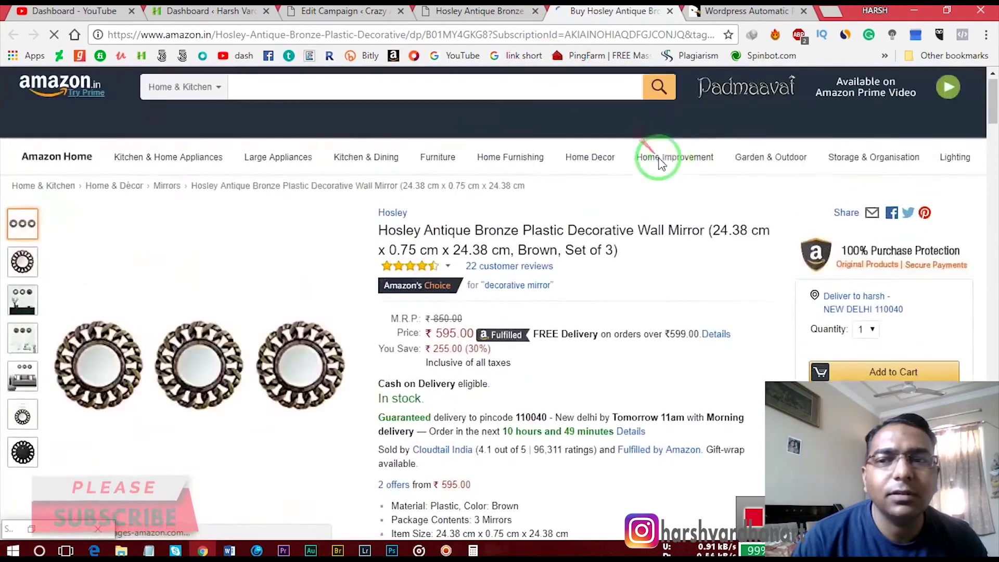
# - Return to the generated post and read through its product description
pyautogui.click(483, 13)
pyautogui.scroll(-3, 575, 271)
pyautogui.scroll(1, 577, 208)
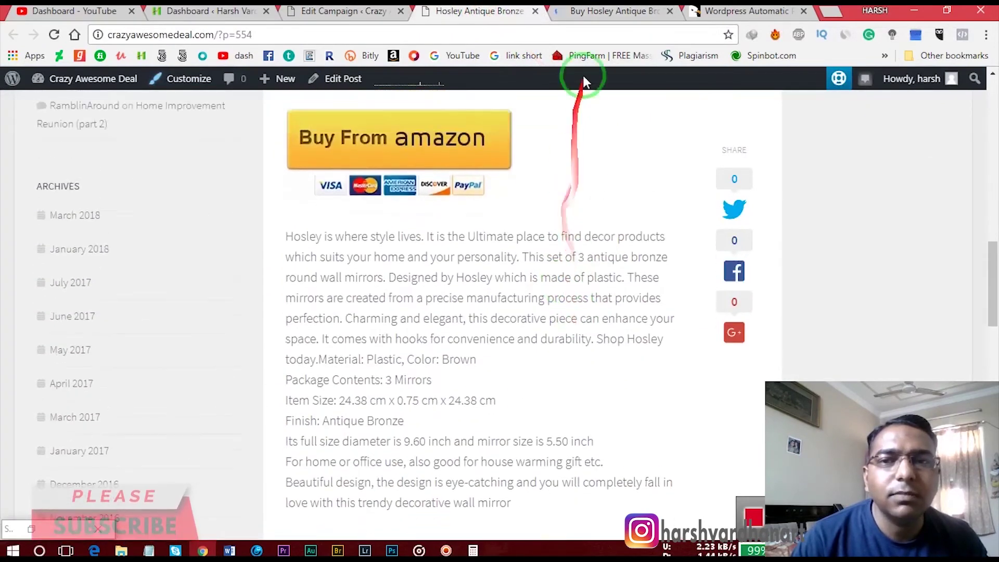
pyautogui.click(613, 12)
pyautogui.click(496, 15)
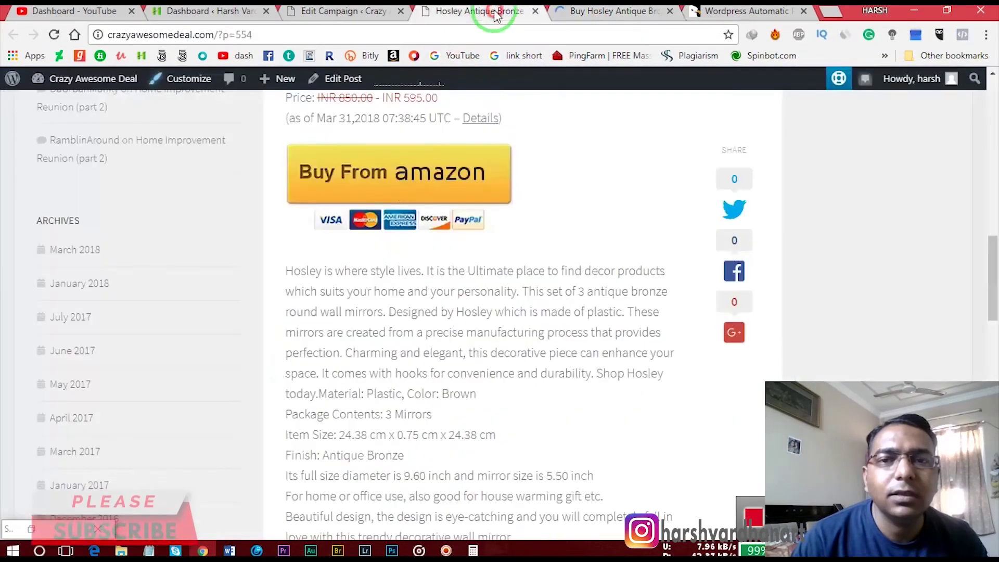
pyautogui.scroll(-3, 584, 350)
pyautogui.scroll(3, 457, 274)
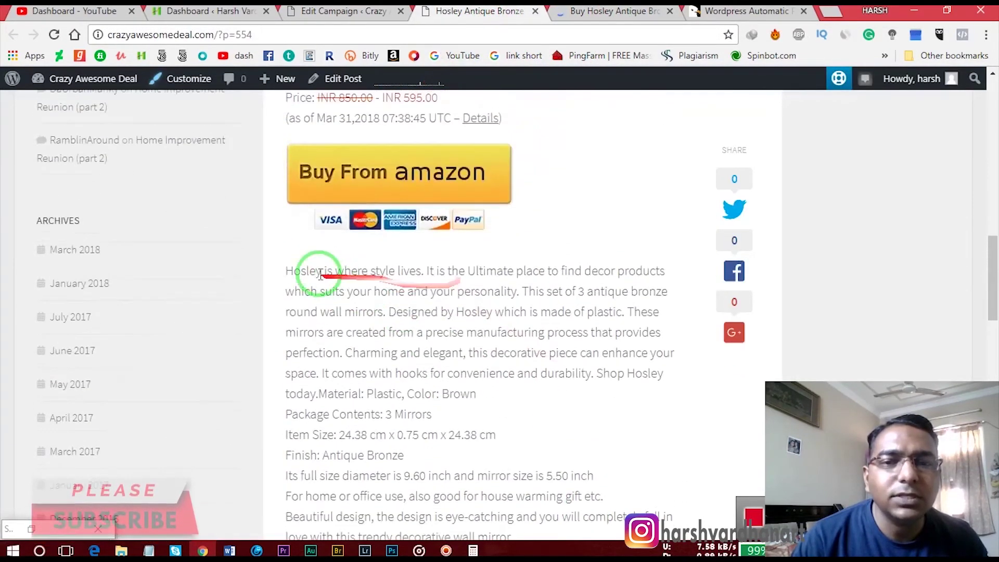
pyautogui.moveTo(320, 275); pyautogui.dragTo(607, 408)
pyautogui.scroll(-3, 495, 380)
pyautogui.click(494, 369)
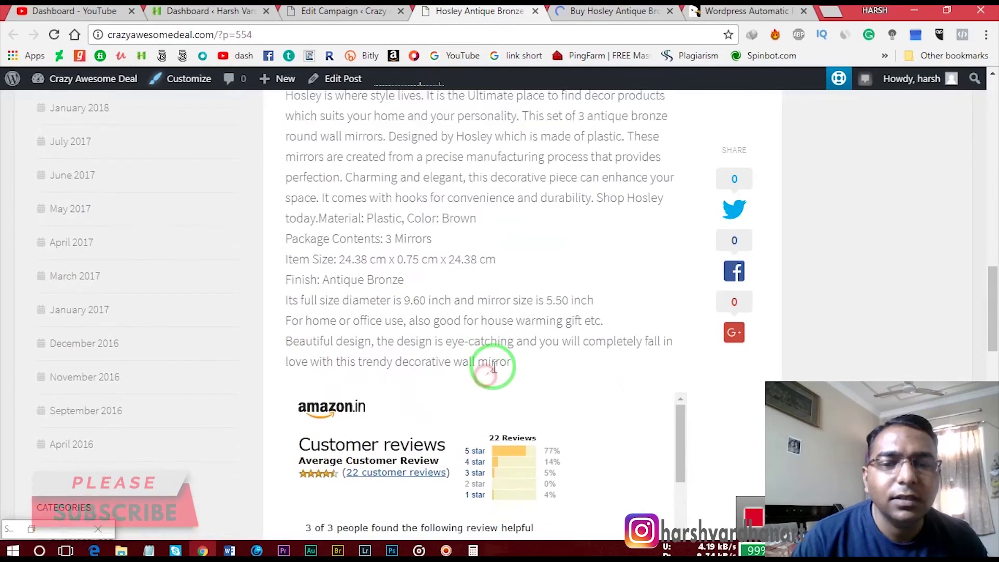
# - Examine the embedded Amazon customer reviews in the post, then look back over its price and images
pyautogui.scroll(-5, 489, 359)
pyautogui.scroll(-7, 628, 246)
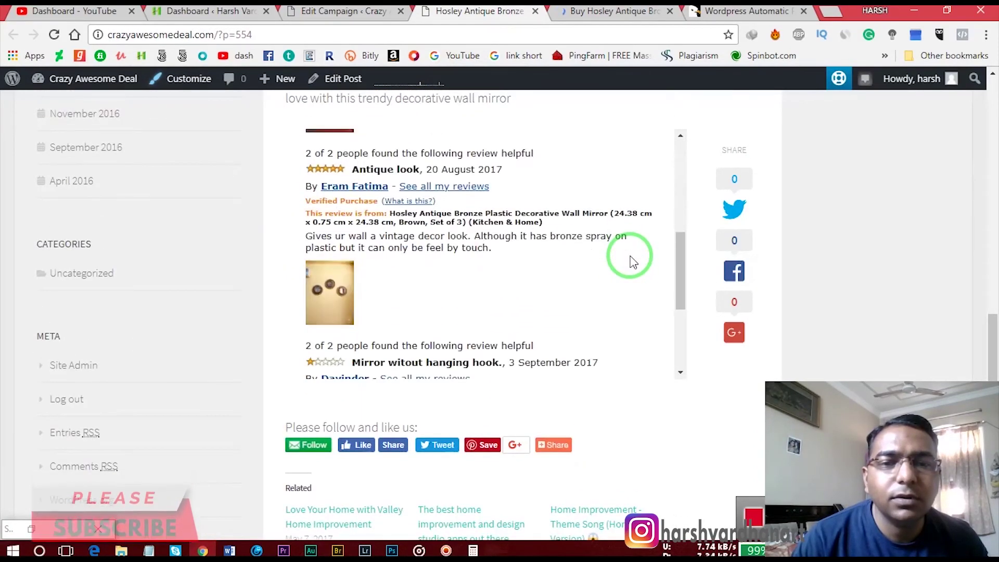
pyautogui.scroll(-4, 631, 266)
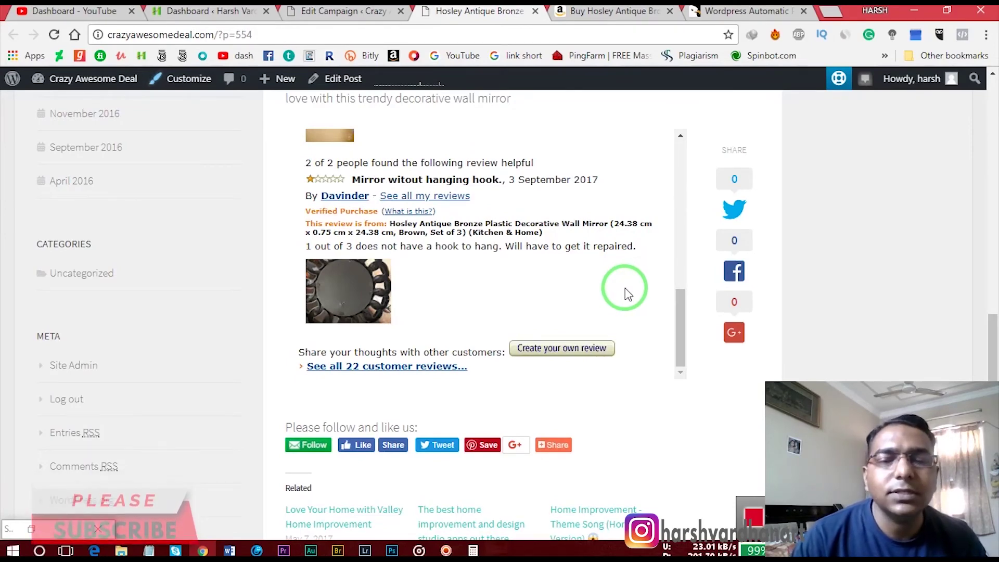
pyautogui.scroll(-2, 628, 294)
pyautogui.scroll(5, 628, 294)
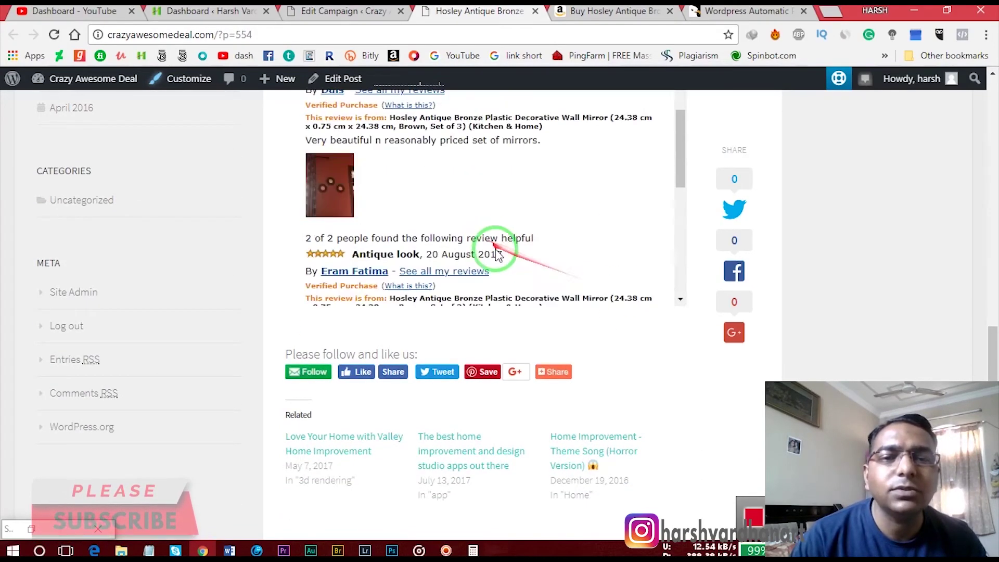
pyautogui.scroll(1, 588, 266)
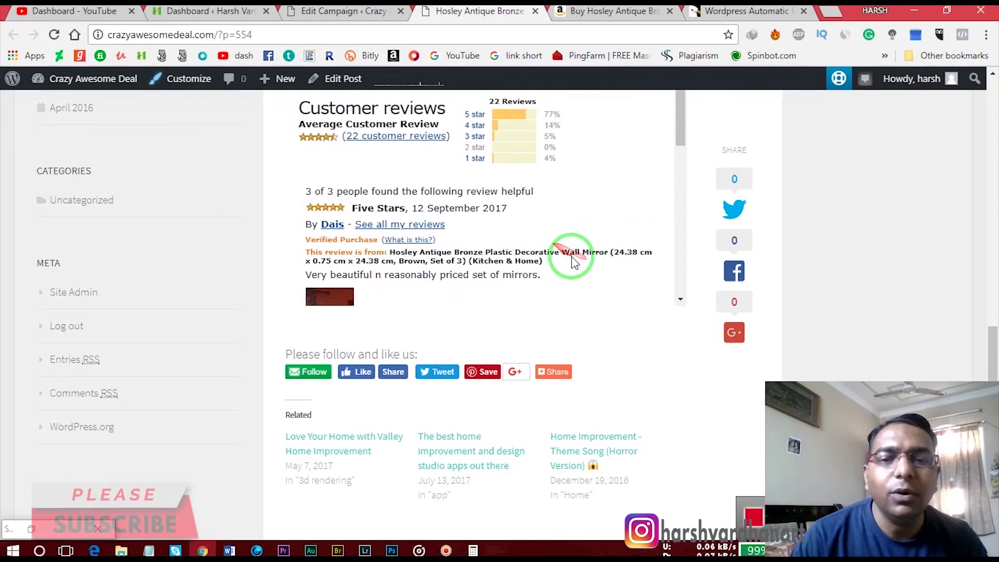
pyautogui.scroll(-5, 572, 260)
pyautogui.scroll(-1, 587, 277)
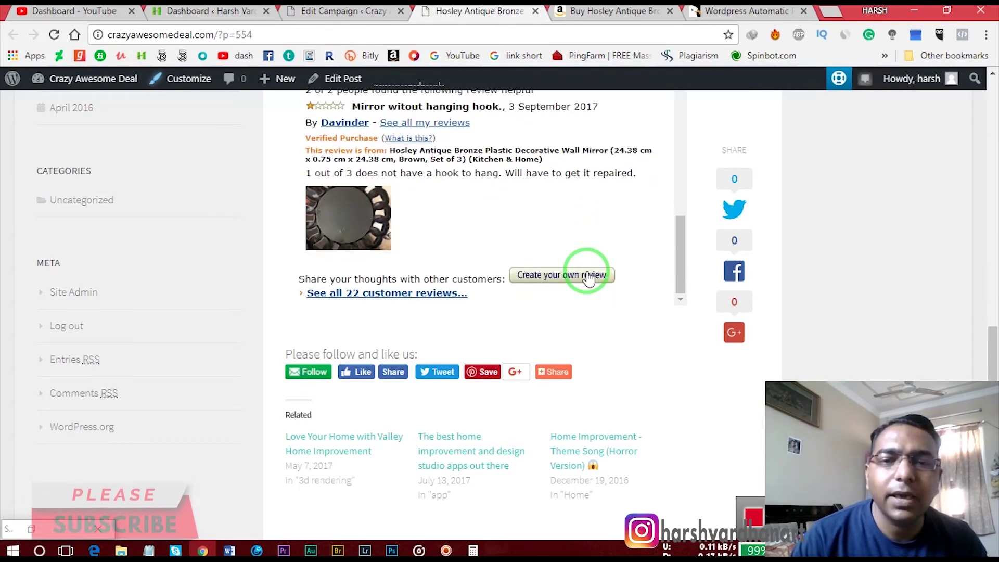
pyautogui.scroll(6, 588, 279)
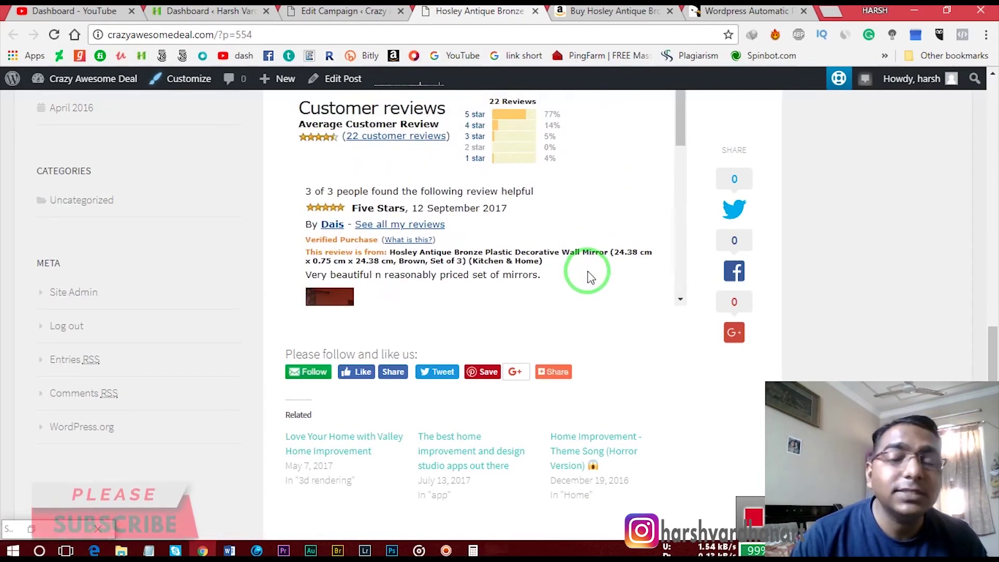
pyautogui.scroll(10, 662, 276)
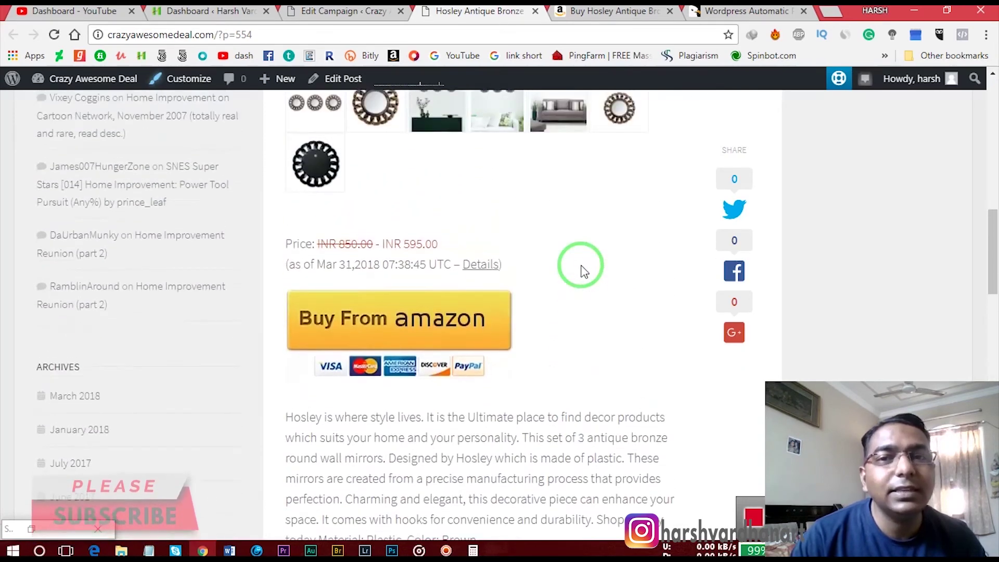
pyautogui.scroll(8, 582, 271)
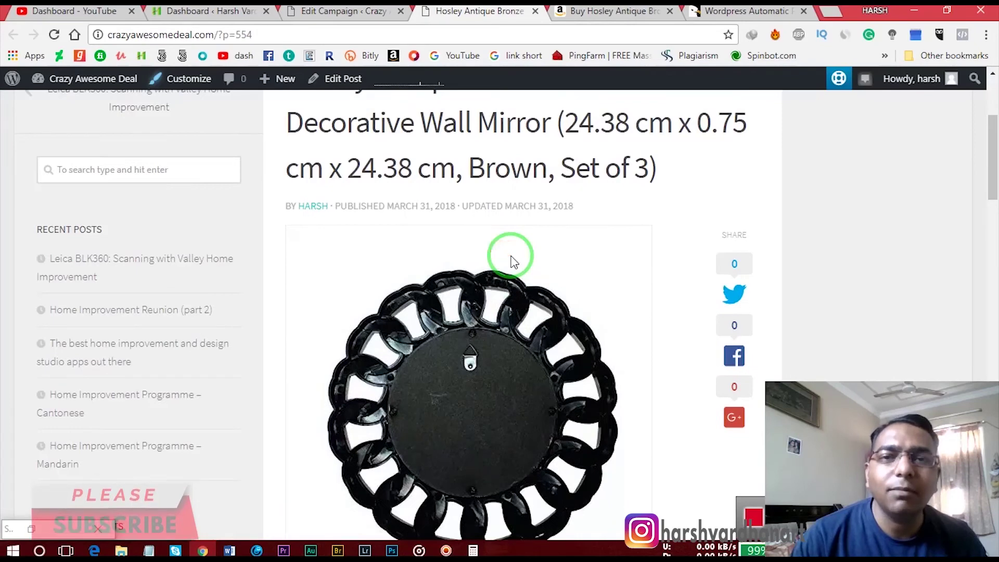
# - Review the generated post's full product title, highlighting its opening words and clearing the selection
pyautogui.scroll(3, 511, 257)
pyautogui.scroll(-3, 511, 253)
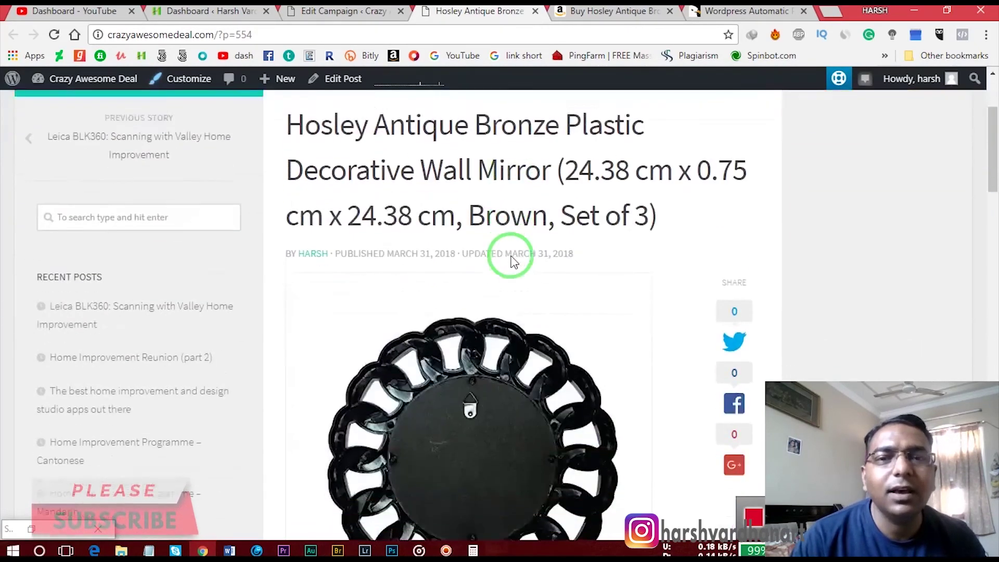
pyautogui.moveTo(521, 251); pyautogui.dragTo(463, 233)
pyautogui.scroll(2, 463, 233)
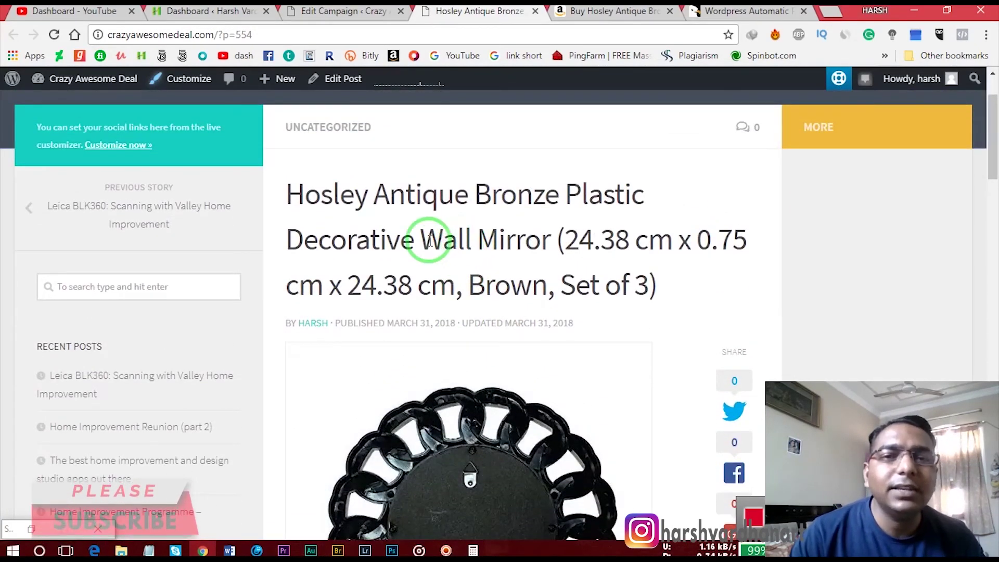
pyautogui.moveTo(287, 194); pyautogui.dragTo(588, 244)
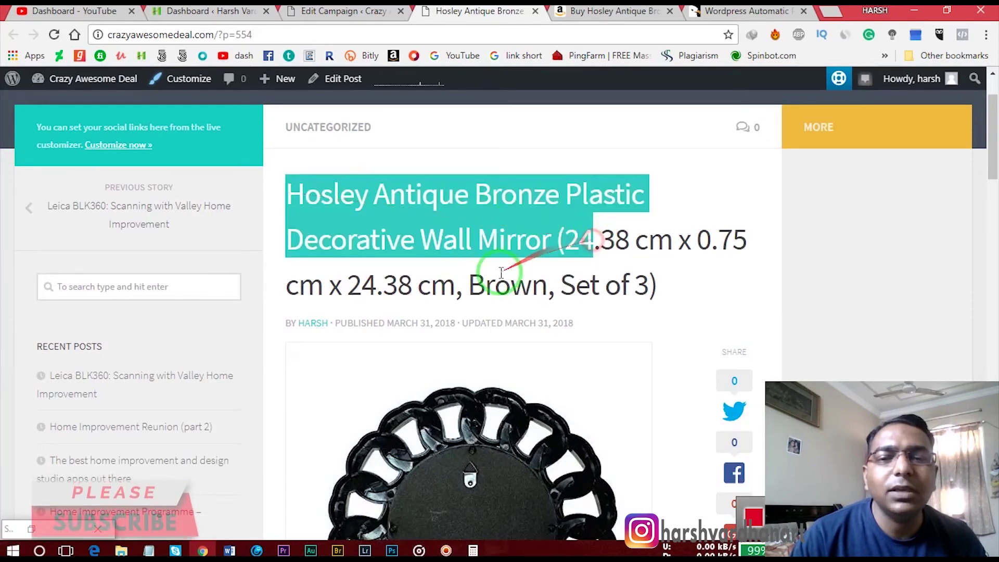
pyautogui.click(473, 319)
# - Look over the post's main mirror image and title, then its gallery, price and Buy From Amazon link
pyautogui.scroll(-5, 489, 276)
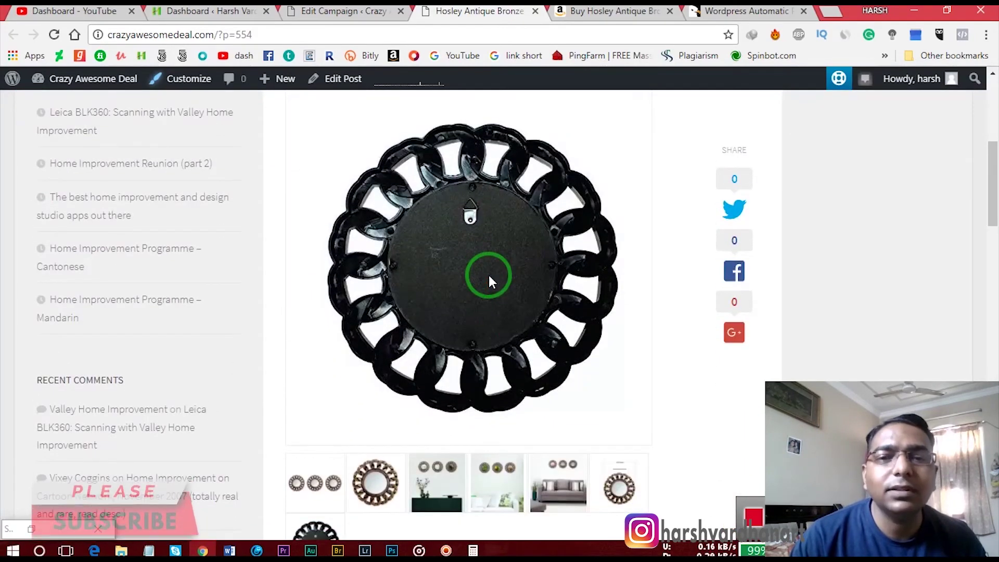
pyautogui.moveTo(515, 328)
pyautogui.mouseDown()
pyautogui.moveTo(546, 365)
pyautogui.moveTo(522, 371)
pyautogui.mouseUp()
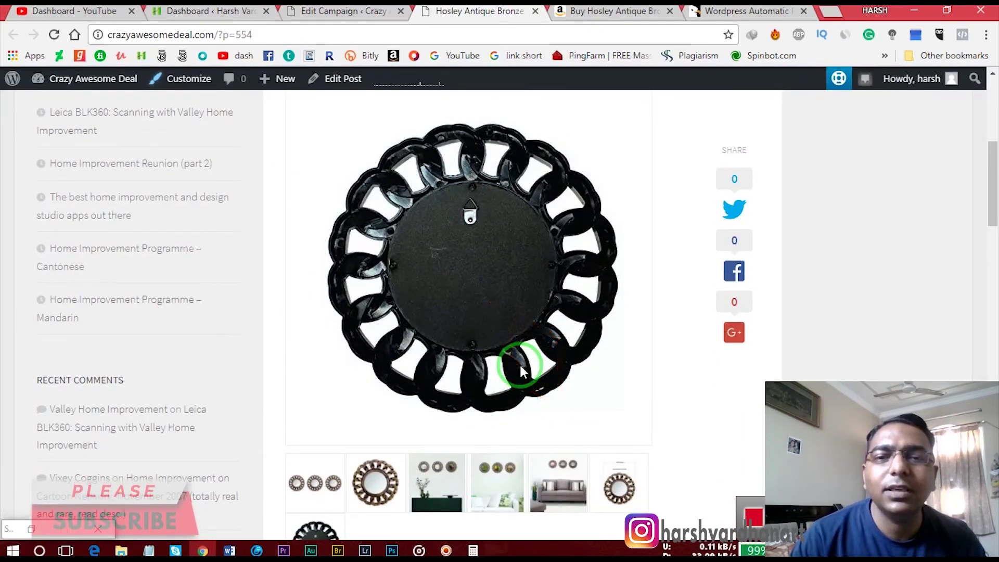
pyautogui.scroll(8, 520, 364)
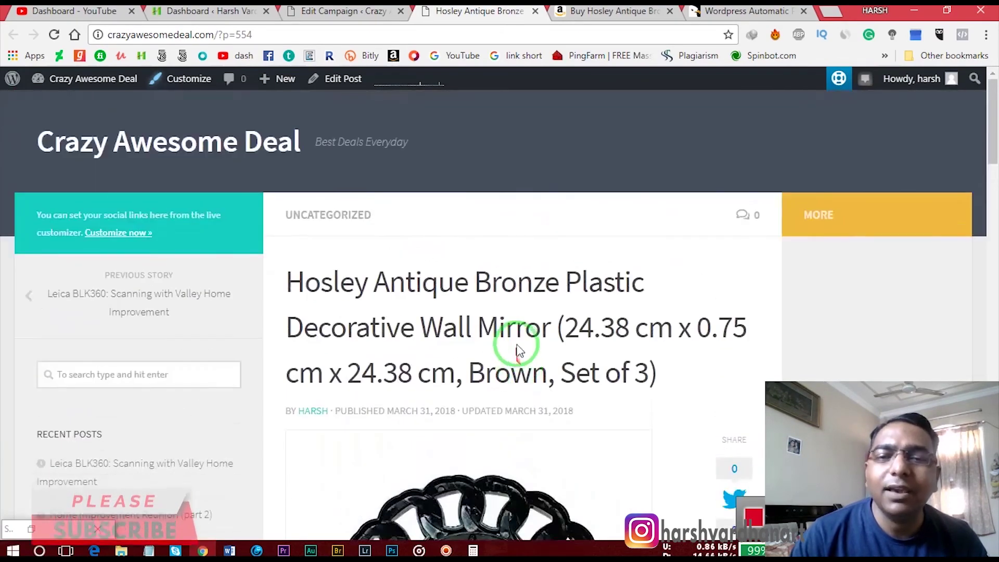
pyautogui.scroll(-5, 520, 347)
pyautogui.scroll(-8, 525, 344)
pyautogui.moveTo(490, 346)
pyautogui.mouseDown()
pyautogui.moveTo(447, 385)
pyautogui.moveTo(431, 356)
pyautogui.mouseUp()
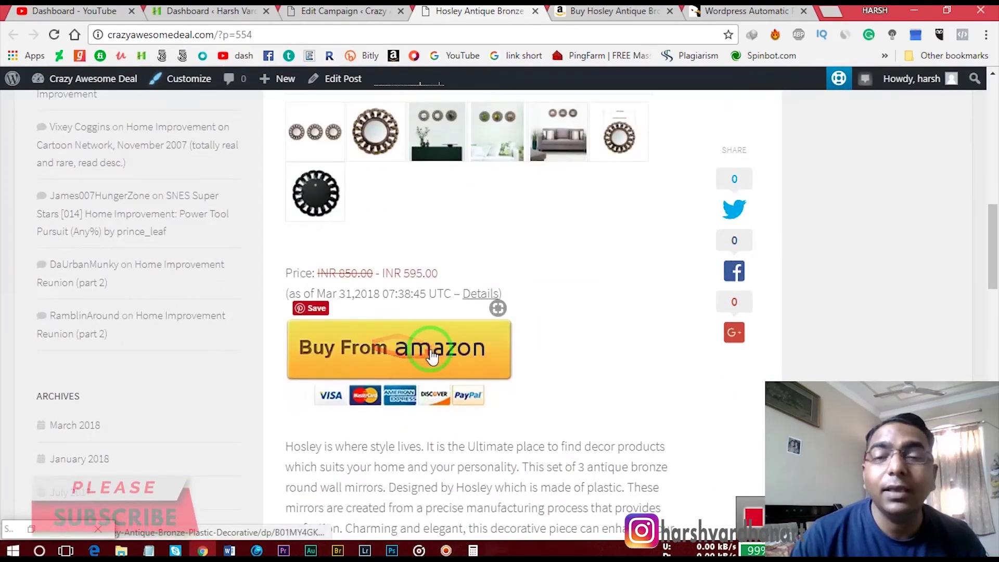